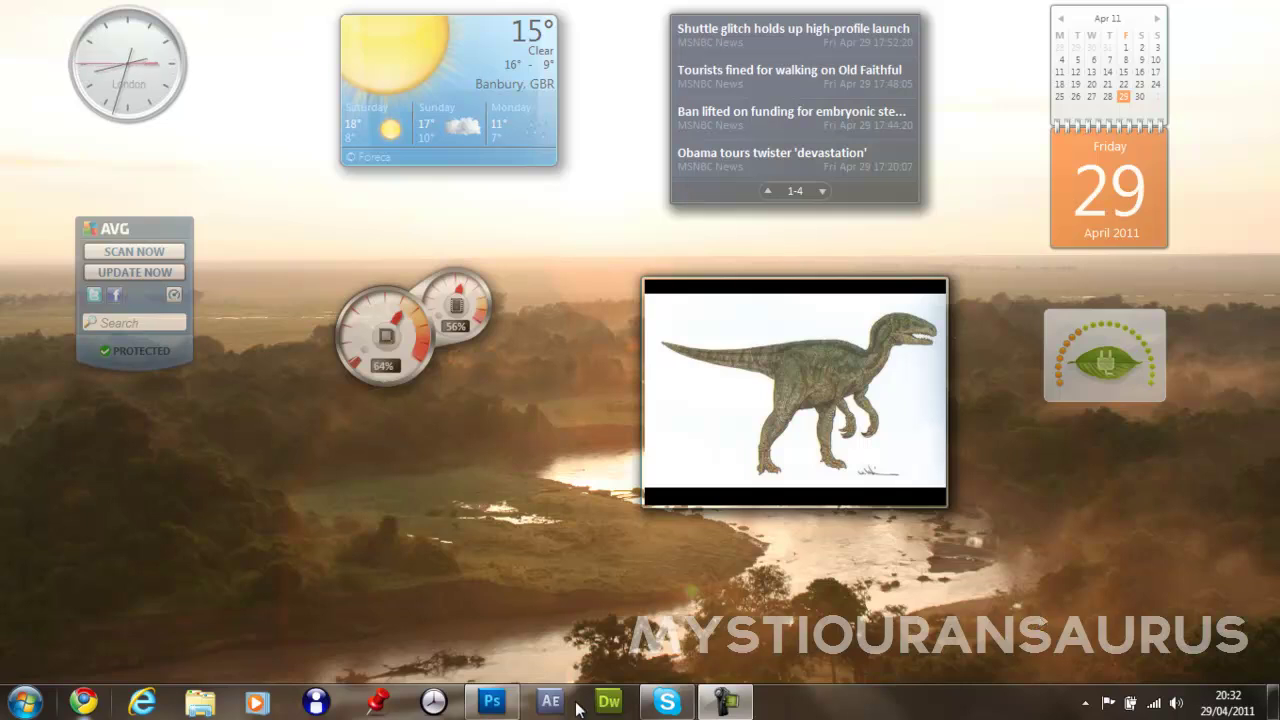
Step: Switch to Photoshop and convert the locked background of the model photo into a normal layer named Background
{"action": "left_click", "coordinate": [491, 701]}
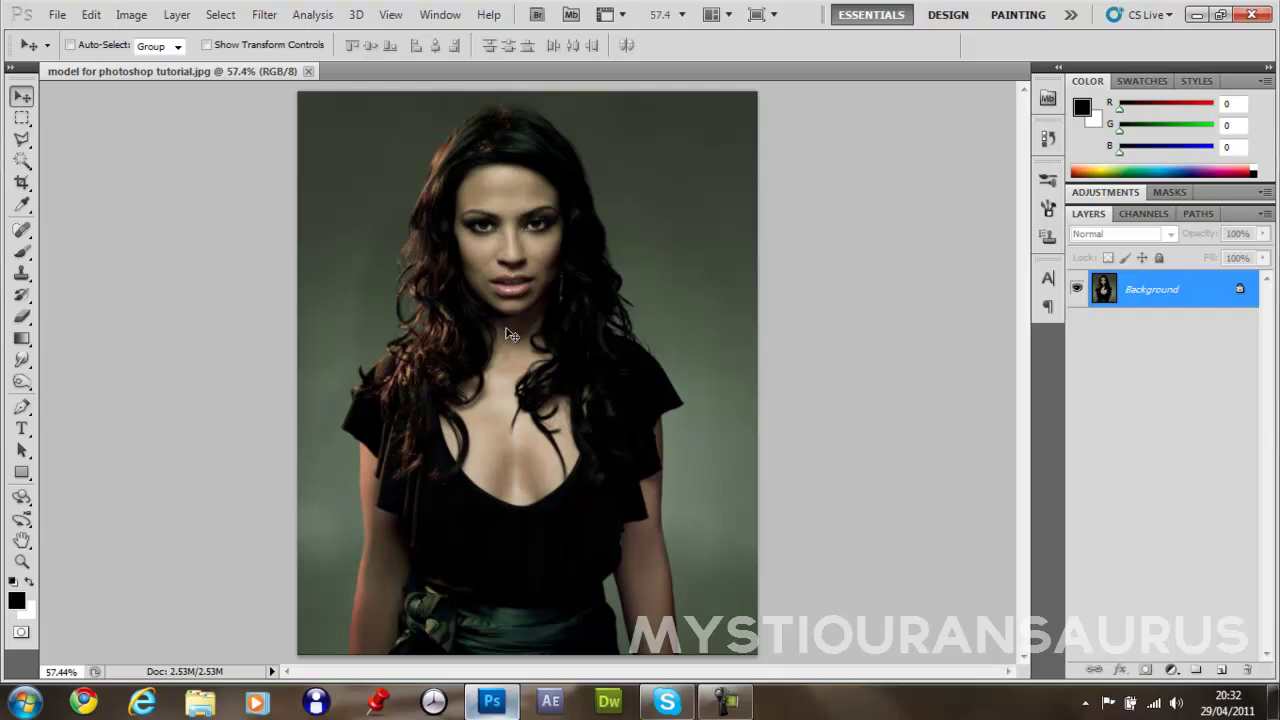
{"action": "double_click", "coordinate": [1165, 291]}
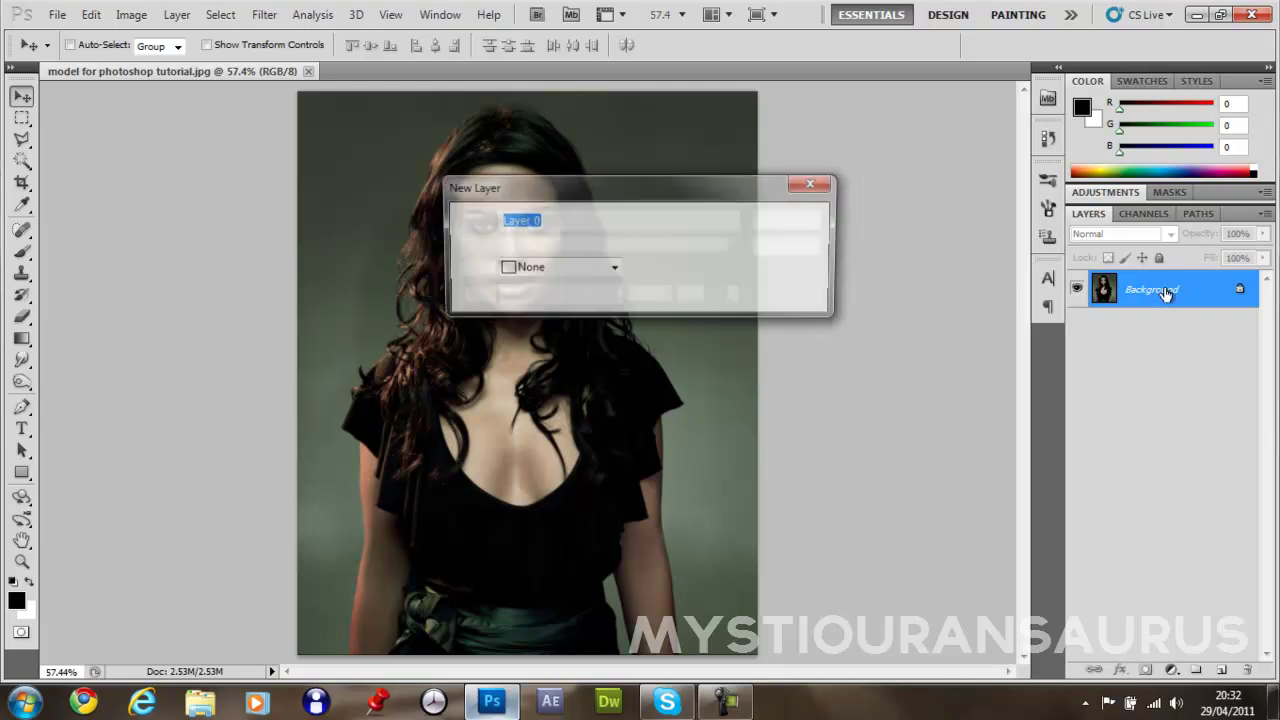
{"action": "type", "text": "Background"}
{"action": "key", "text": "Return"}
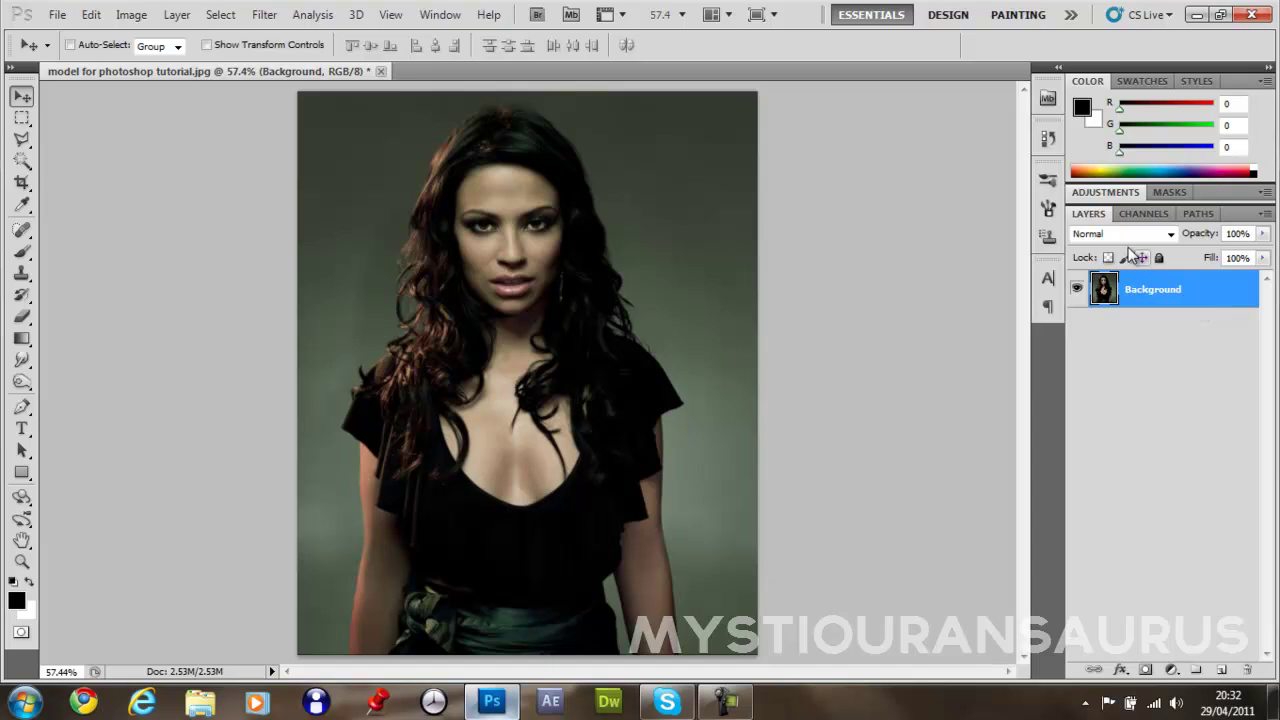
Step: Try moving the photo both as an unlocked layer and as the locked background, restoring the unlocked layer
{"action": "left_click_drag", "start_coordinate": [609, 347], "coordinate": [563, 369]}
{"action": "key", "text": "ctrl+z"}
{"action": "key", "text": "ctrl+alt+z"}
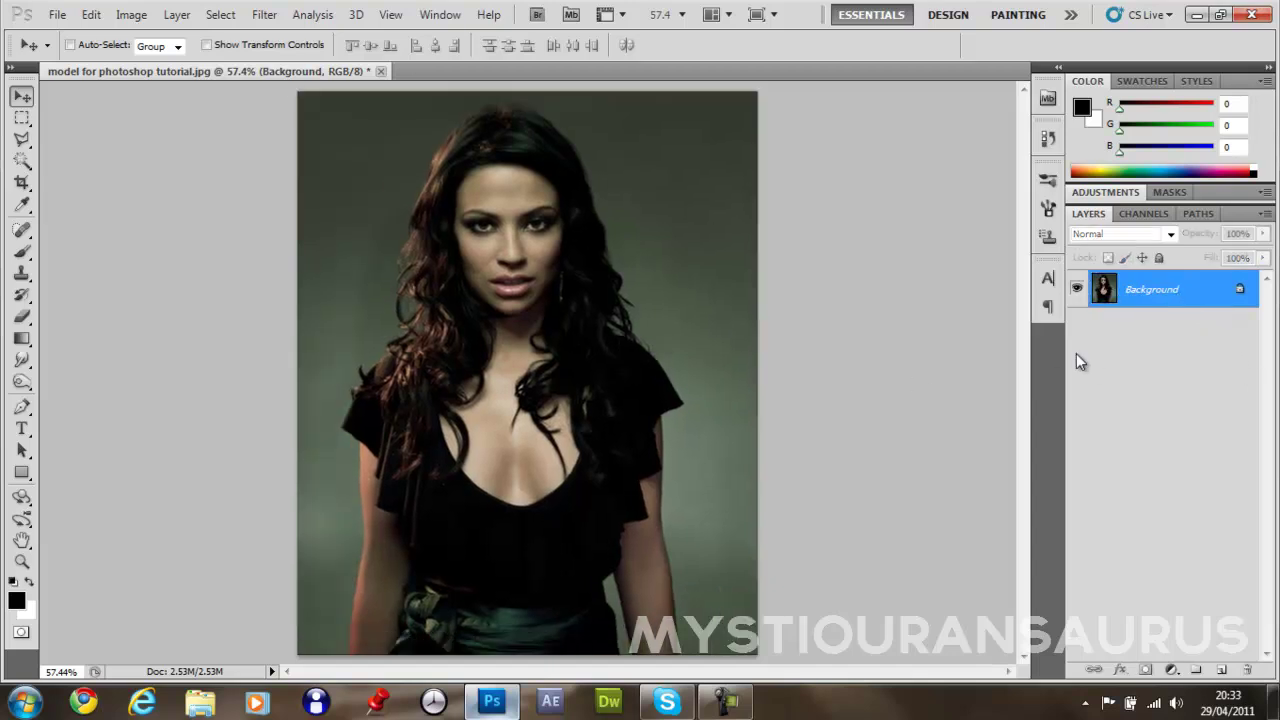
{"action": "left_click", "coordinate": [495, 387]}
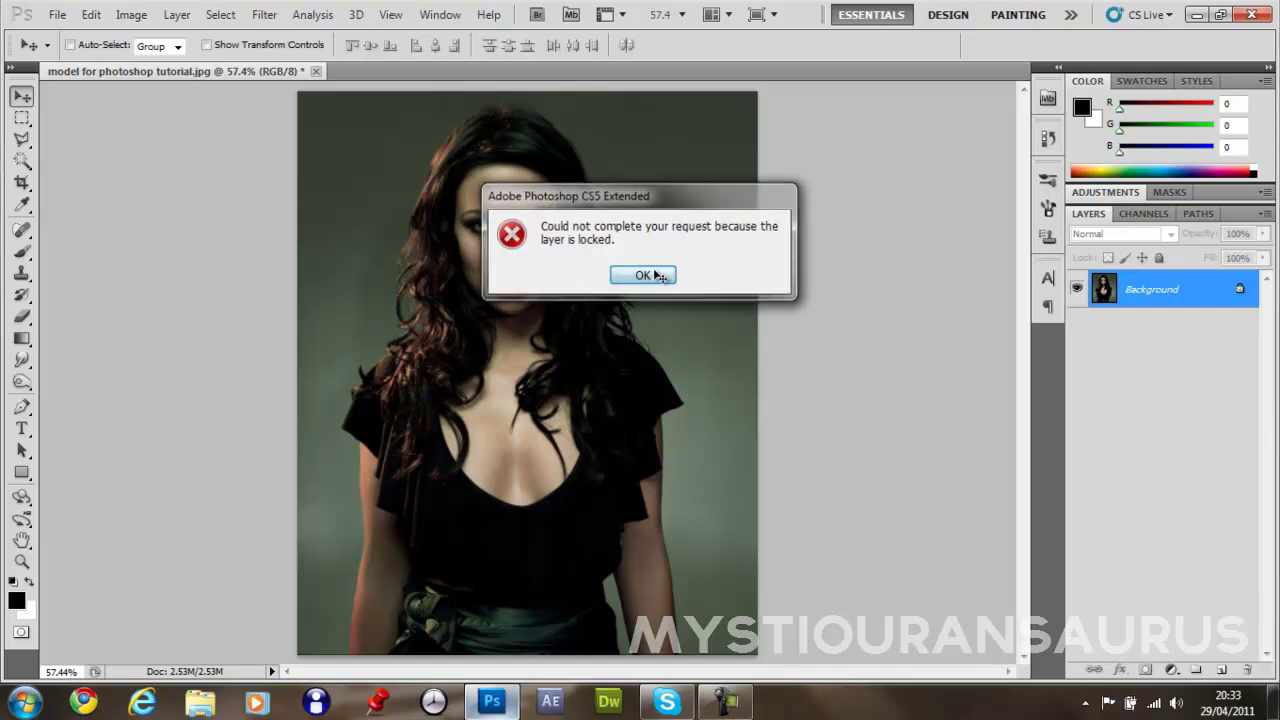
{"action": "left_click", "coordinate": [649, 276]}
{"action": "key", "text": "ctrl+shift+z"}
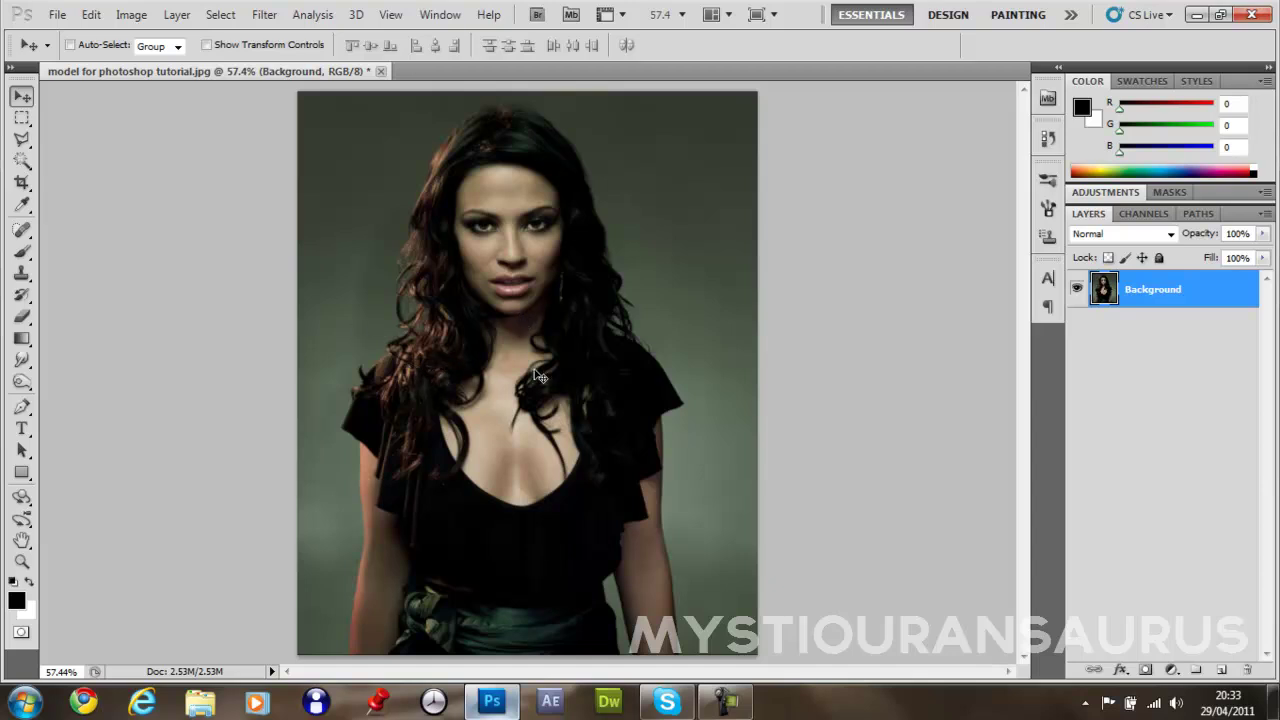
Step: Duplicate the Background layer twice and desaturate the topmost copy
{"action": "key", "text": "ctrl+j"}
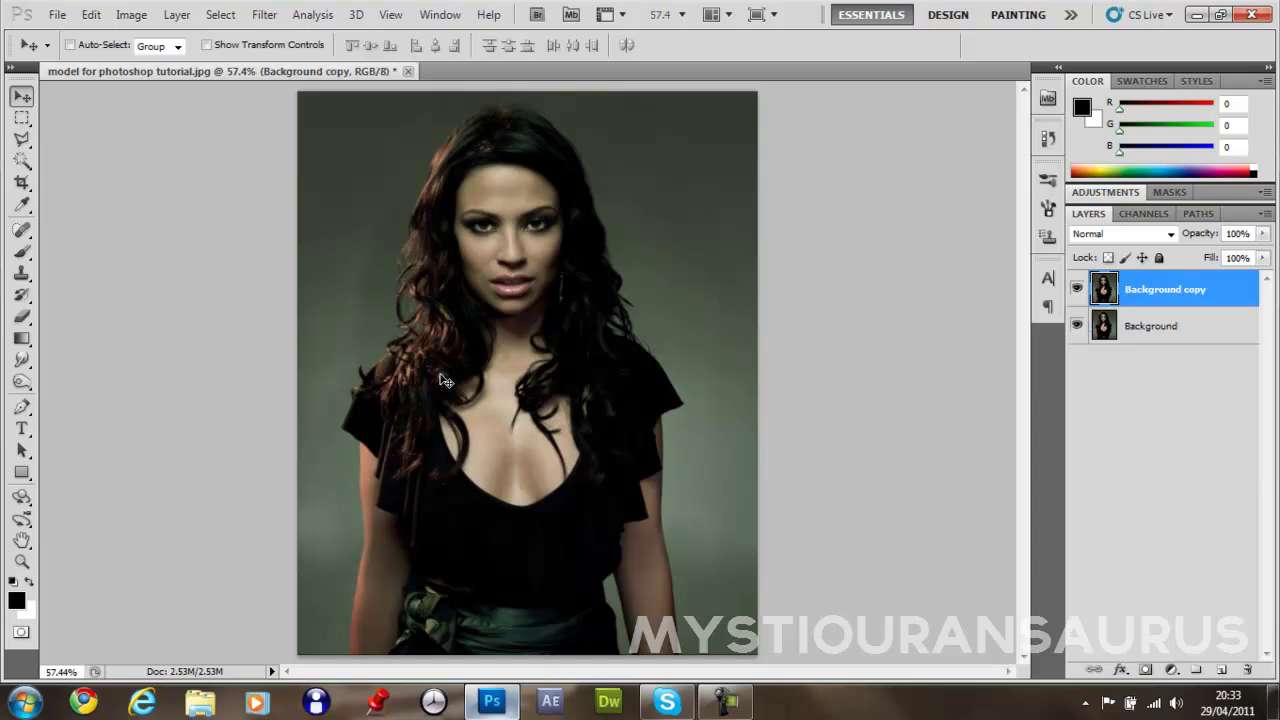
{"action": "key", "text": "ctrl+j"}
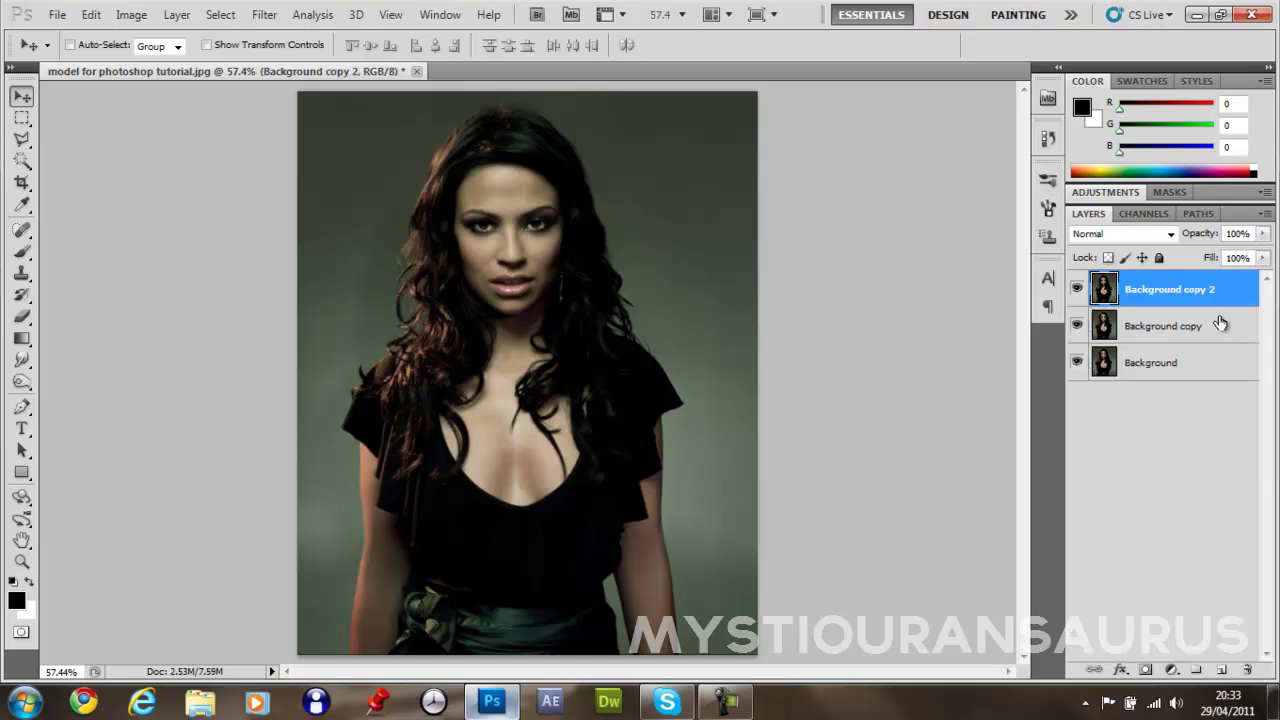
{"action": "left_click", "coordinate": [1076, 364]}
{"action": "left_click", "coordinate": [1078, 364]}
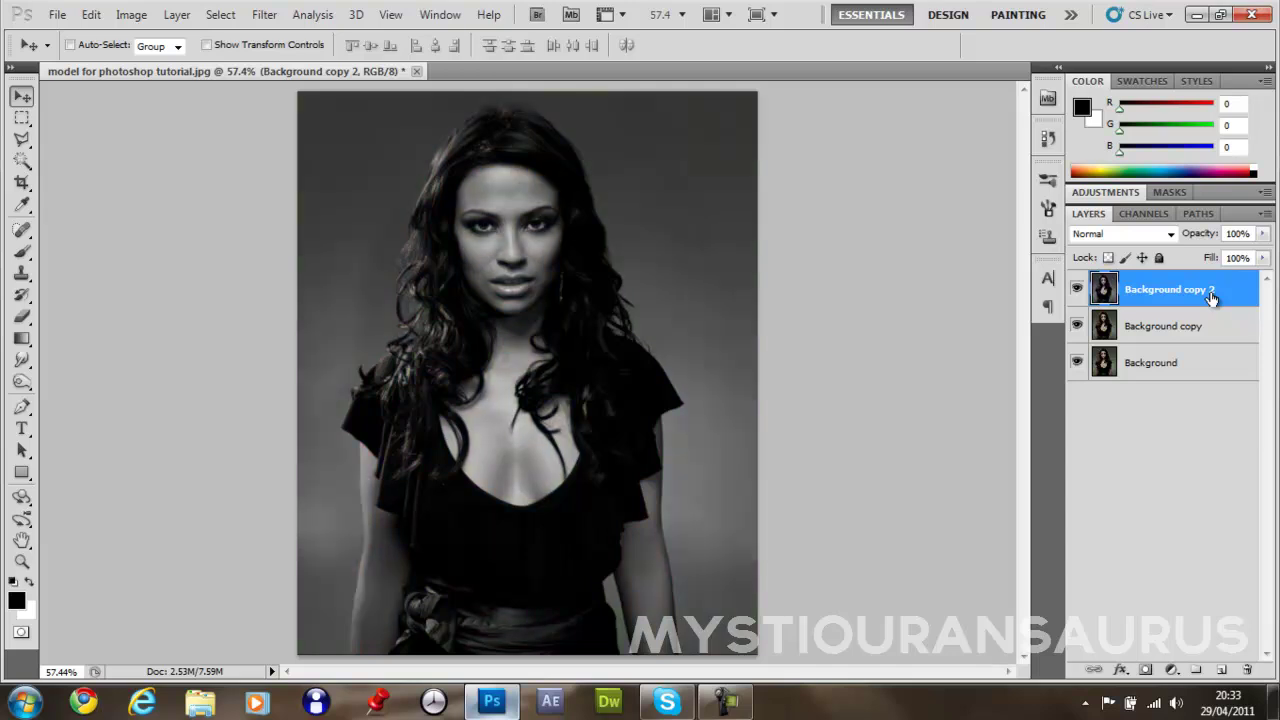
Step: Set the desaturated copy's blend mode to Overlay and merge it with the Background copy layer below
{"action": "left_click", "coordinate": [1146, 234]}
{"action": "left_click", "coordinate": [1146, 234]}
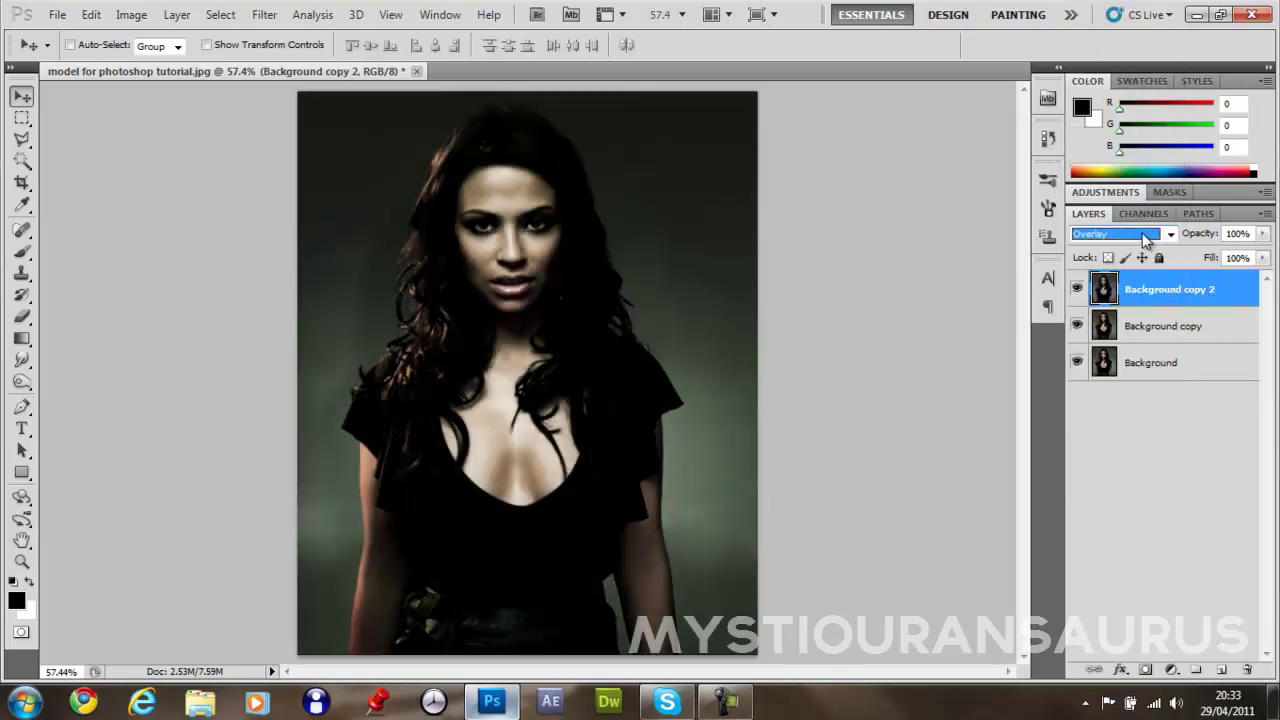
{"action": "left_click", "coordinate": [593, 393]}
{"action": "left_click", "coordinate": [1199, 331], "text": "shift"}
{"action": "key", "text": "ctrl+e"}
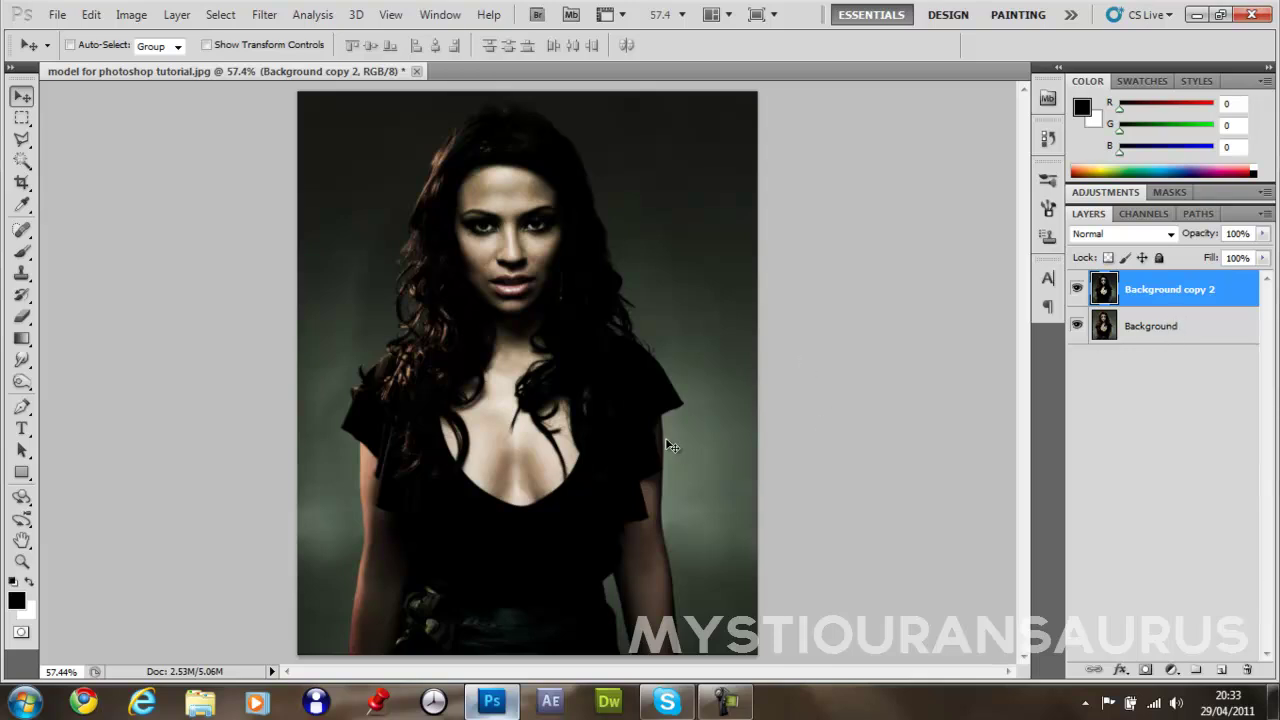
{"action": "left_click", "coordinate": [1076, 290]}
{"action": "left_click", "coordinate": [1077, 293]}
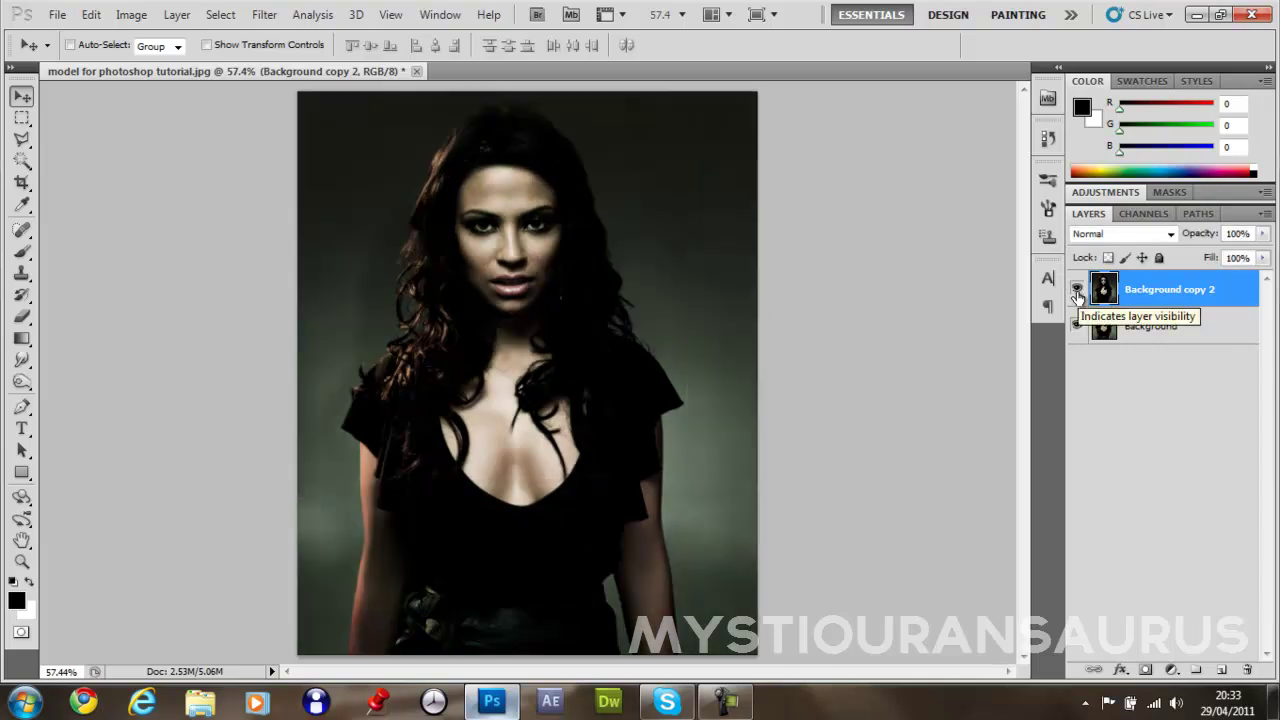
{"action": "left_click", "coordinate": [1077, 291]}
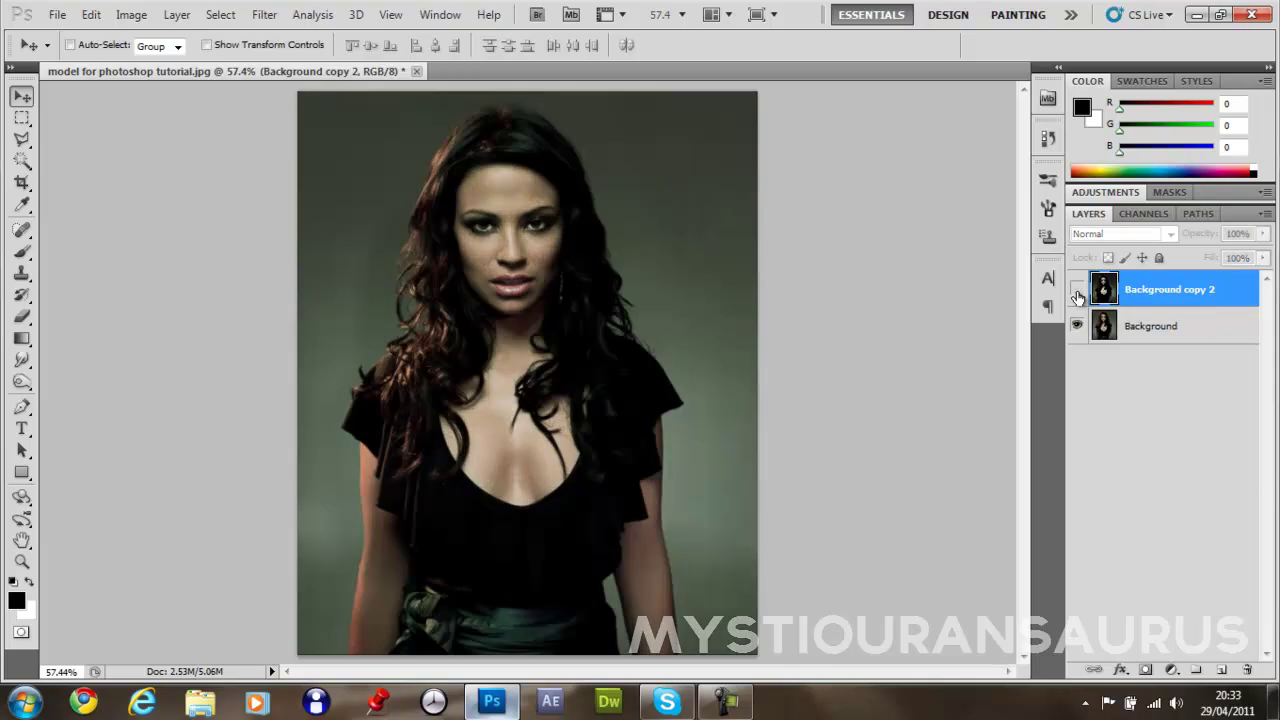
{"action": "left_click", "coordinate": [1077, 291]}
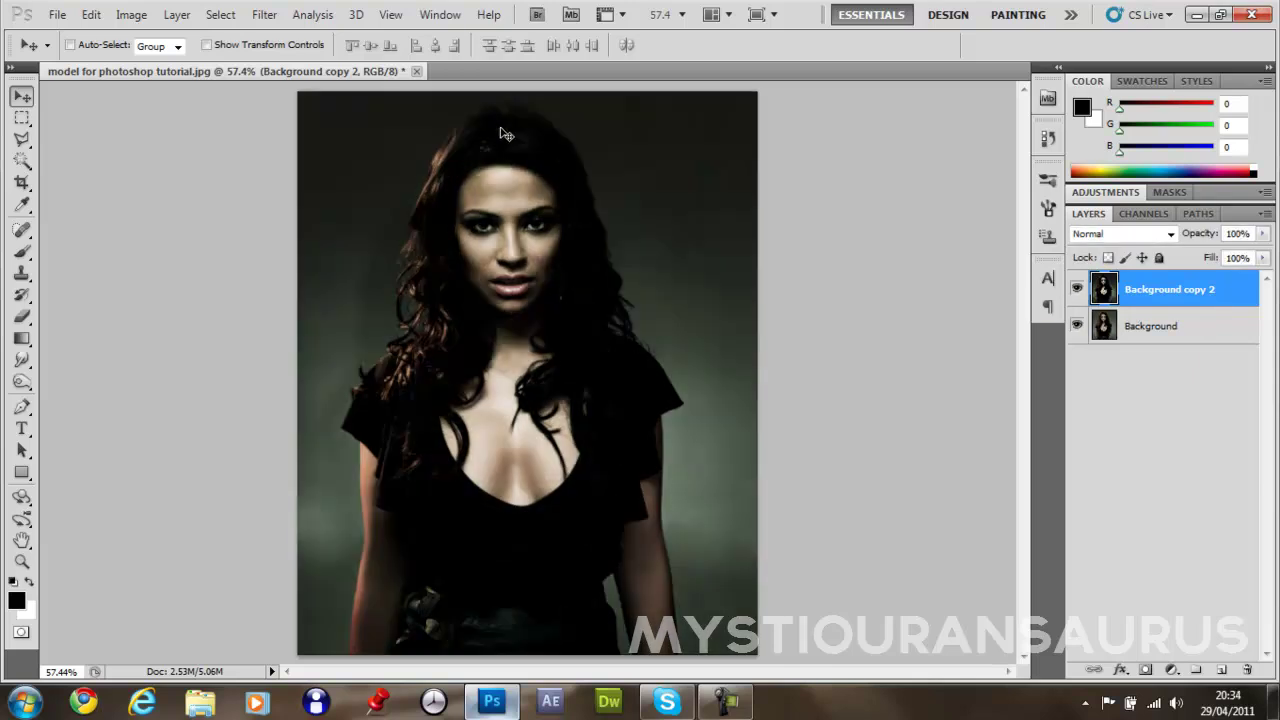
Step: Add a new empty layer above the merged photo layer and set its blend mode to Overlay
{"action": "scroll", "coordinate": [508, 196], "scroll_direction": "up", "scroll_amount": 3}
{"action": "scroll", "coordinate": [507, 197], "scroll_direction": "up", "scroll_amount": 3}
{"action": "scroll", "coordinate": [558, 285], "scroll_direction": "up", "scroll_amount": 1}
{"action": "scroll", "coordinate": [580, 385], "scroll_direction": "down", "scroll_amount": 1}
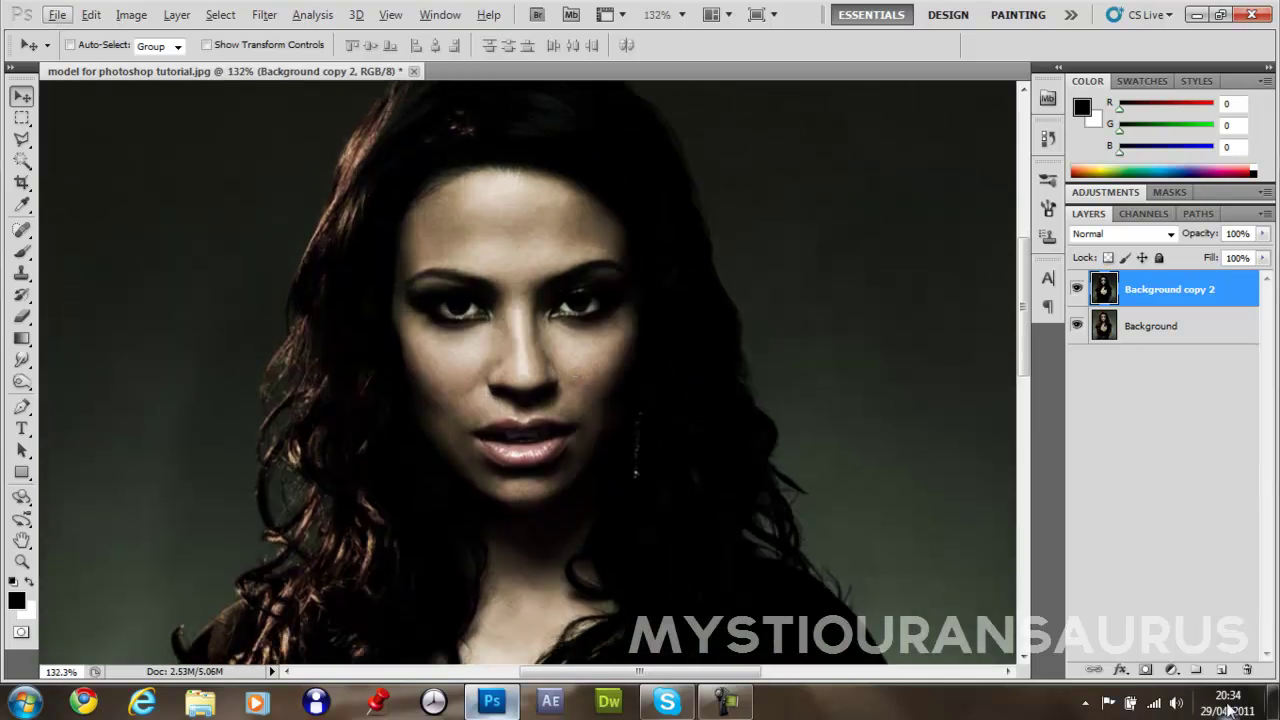
{"action": "left_click", "coordinate": [1221, 669]}
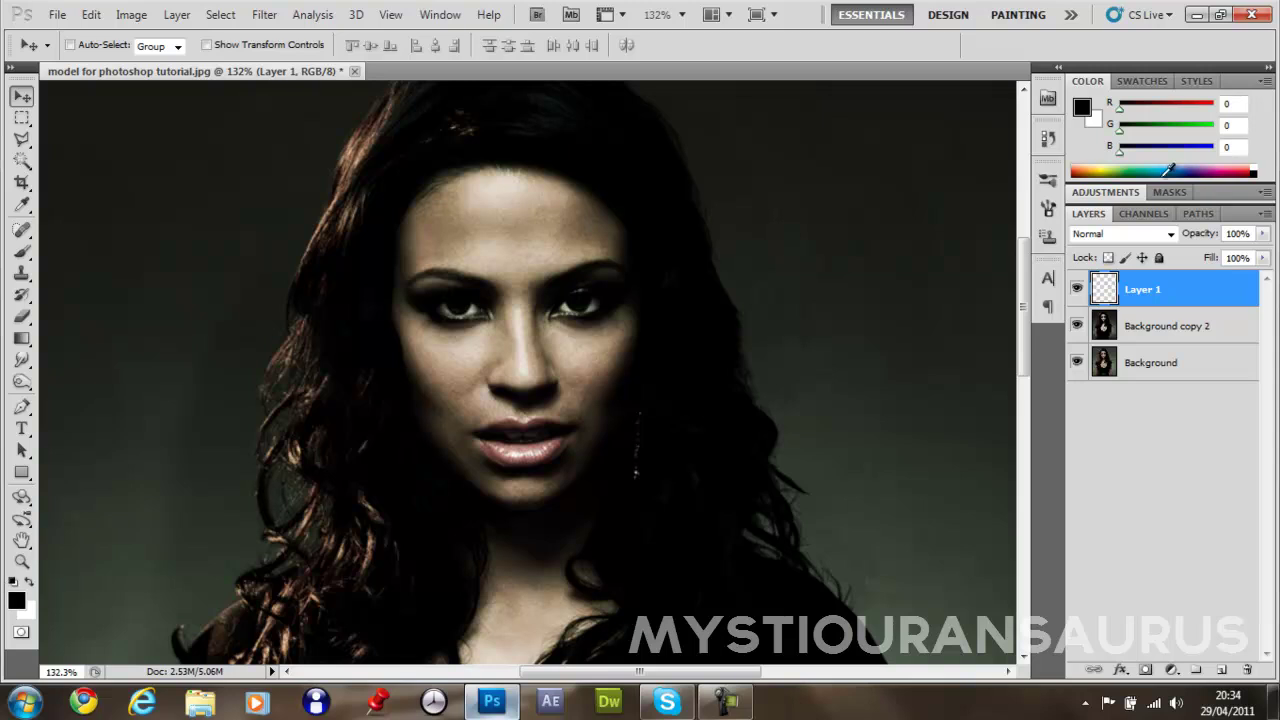
{"action": "left_click", "coordinate": [1143, 214]}
{"action": "left_click", "coordinate": [1088, 213]}
{"action": "left_click", "coordinate": [1140, 234]}
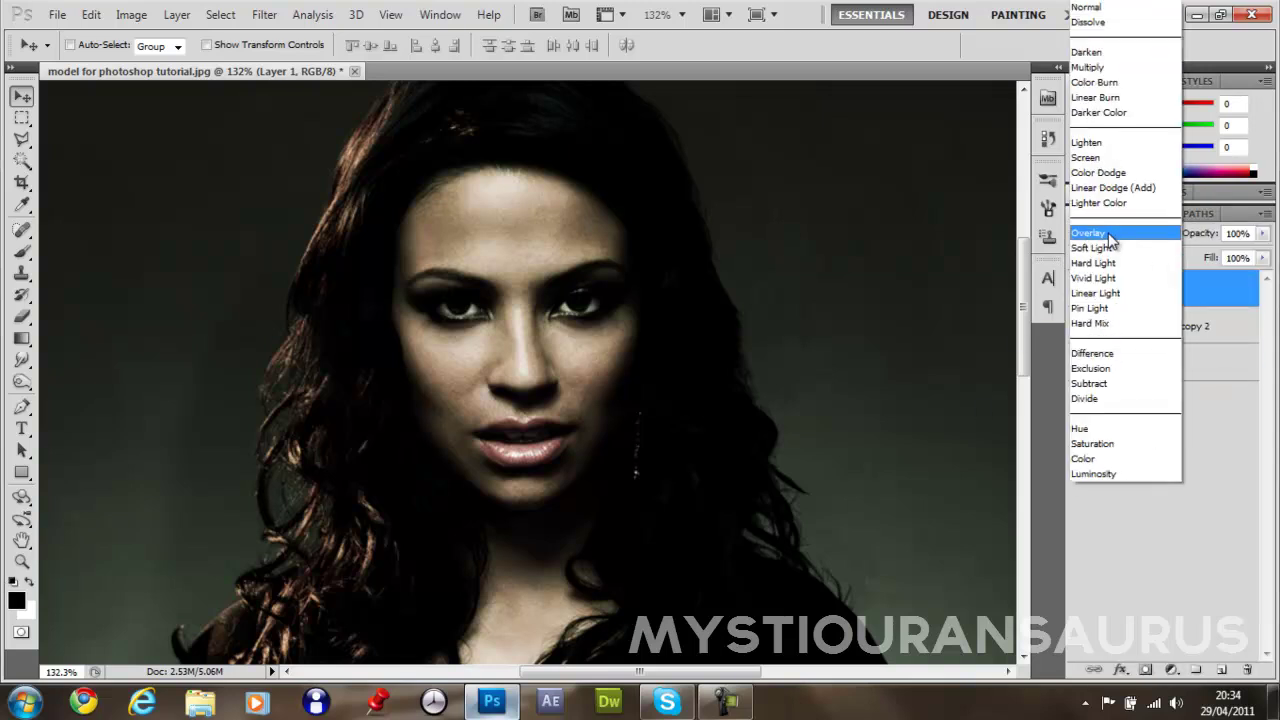
{"action": "left_click", "coordinate": [1108, 234]}
Step: Choose the soft 35 px Brush with 0% hardness and set the new layer's opacity to 50%
{"action": "left_click", "coordinate": [22, 250]}
{"action": "left_click", "coordinate": [96, 46]}
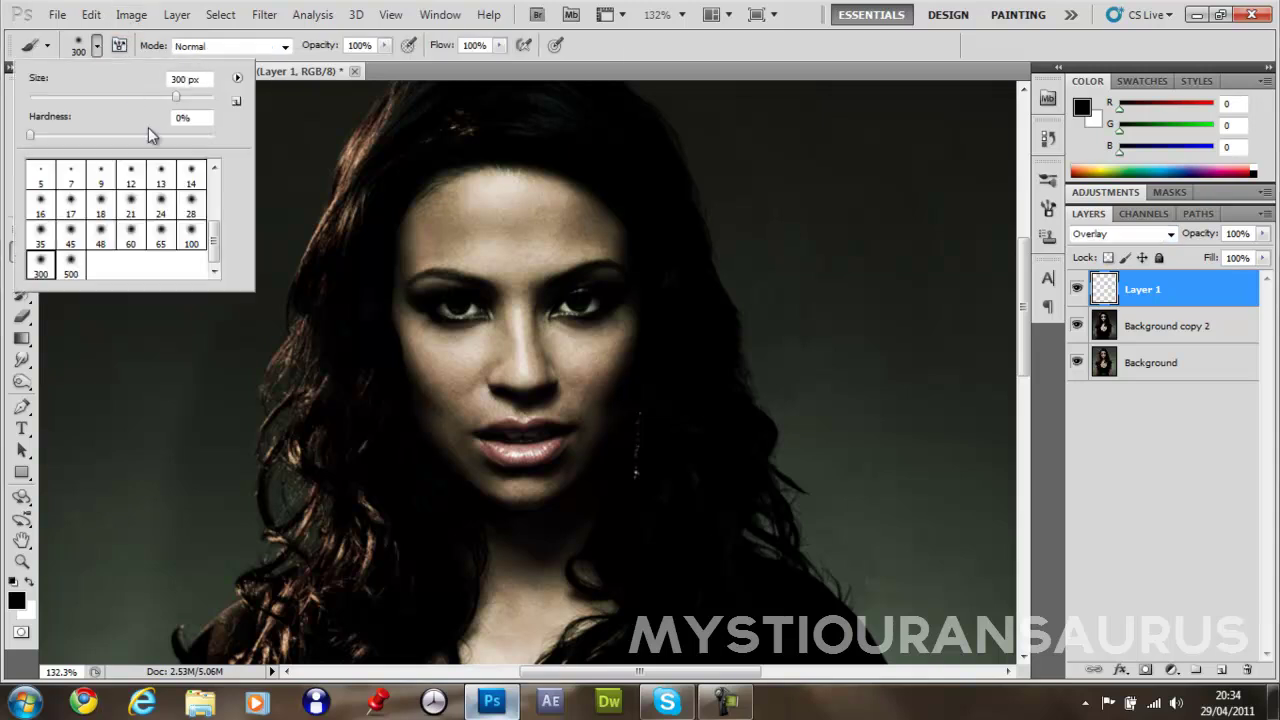
{"action": "left_click", "coordinate": [131, 243]}
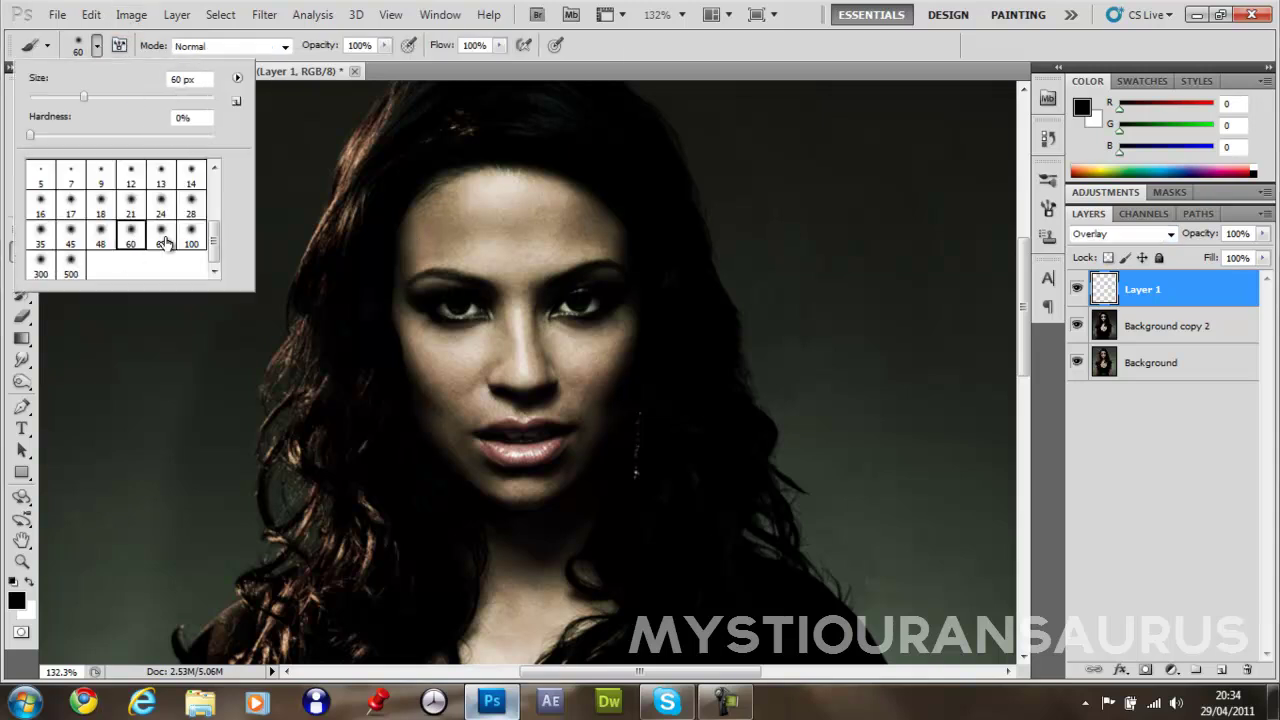
{"action": "left_click", "coordinate": [40, 238]}
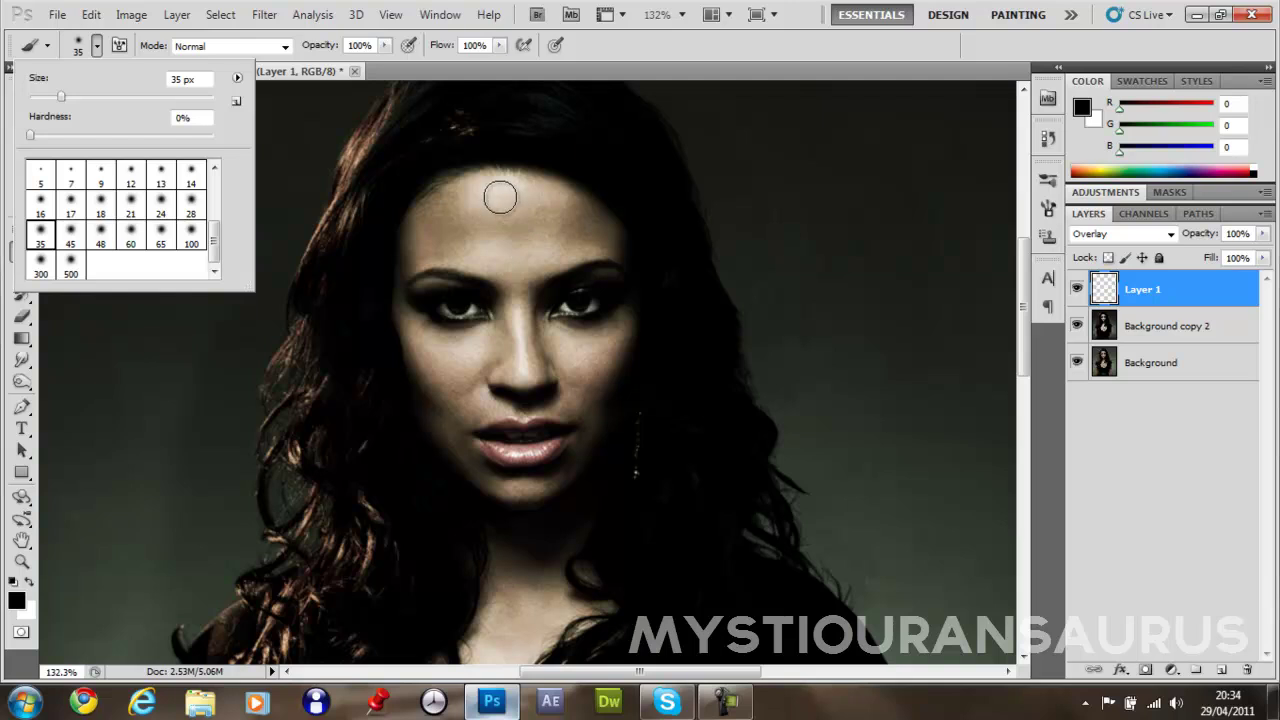
{"action": "left_click", "coordinate": [362, 5]}
{"action": "left_click_drag", "start_coordinate": [425, 400], "coordinate": [440, 430]}
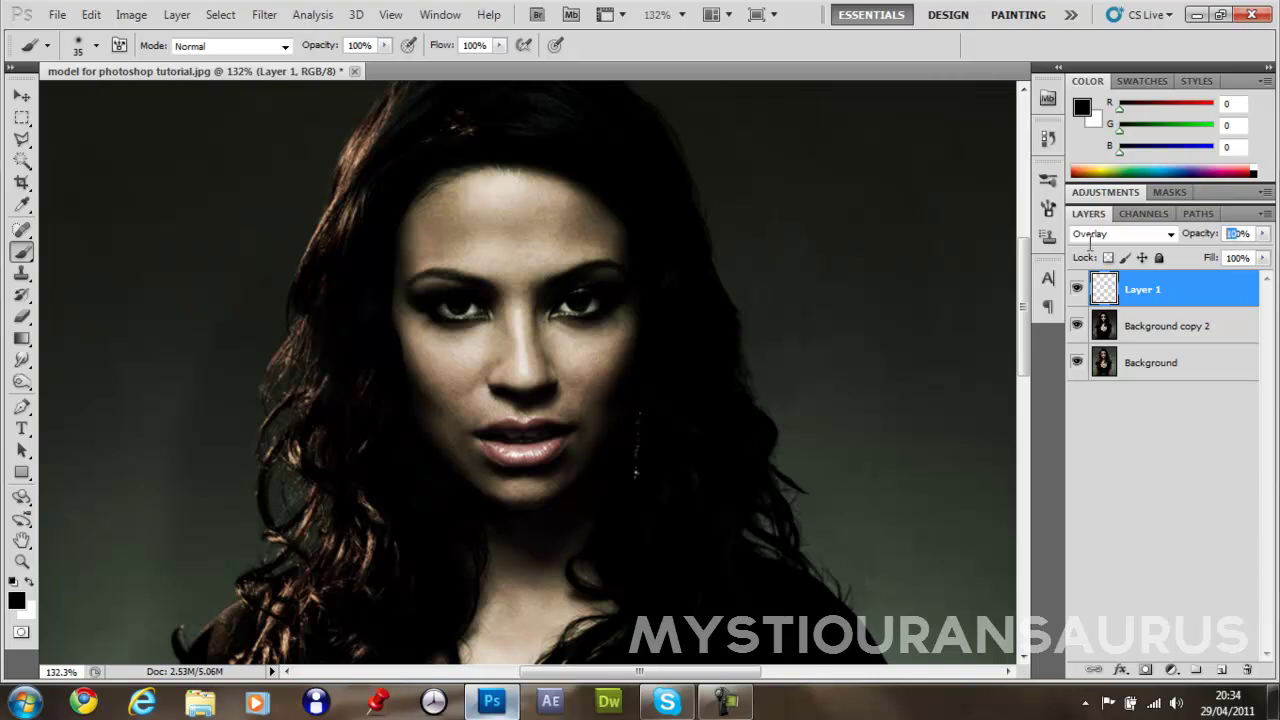
{"action": "type", "text": "50"}
{"action": "key", "text": "Return"}
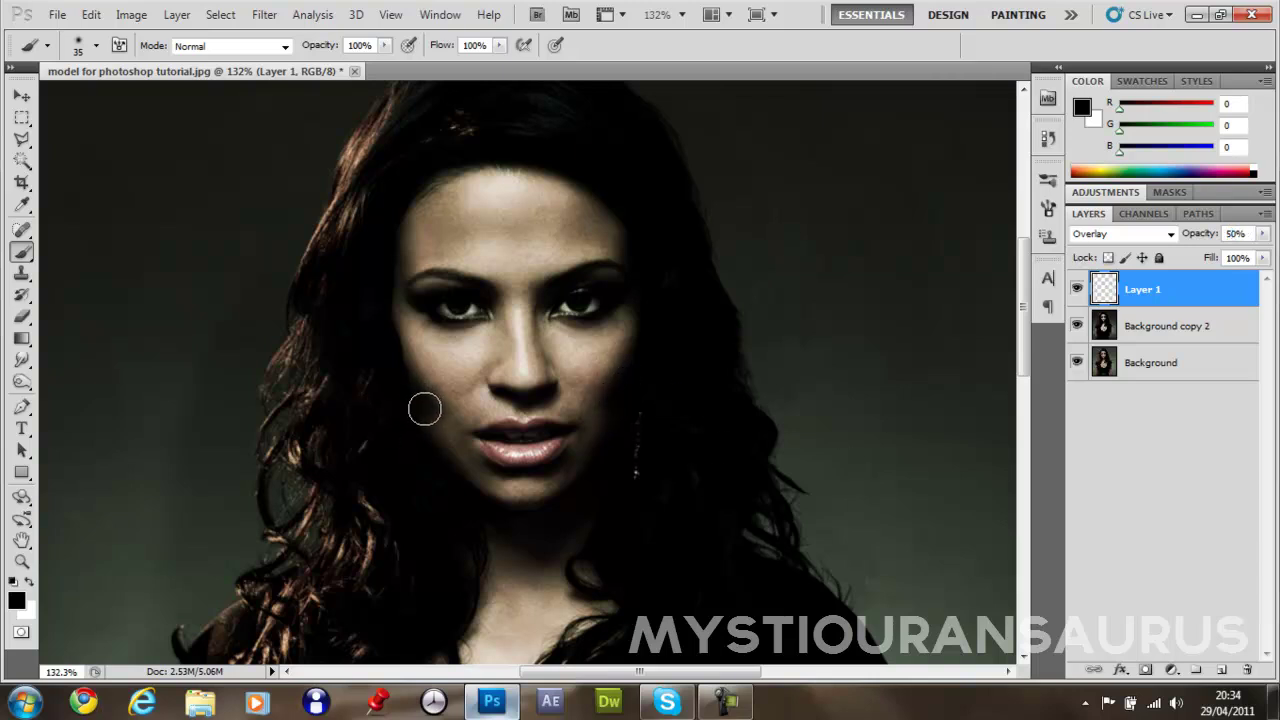
Step: Paint black shading on the overlay layer along the model's jawline, neck, sides of the face, hairline and shadowed body areas
{"action": "mouse_move", "coordinate": [428, 410]}
{"action": "left_mouse_down"}
{"action": "mouse_move", "coordinate": [536, 454]}
{"action": "mouse_move", "coordinate": [488, 498]}
{"action": "mouse_move", "coordinate": [490, 535]}
{"action": "mouse_move", "coordinate": [605, 539]}
{"action": "left_mouse_up"}
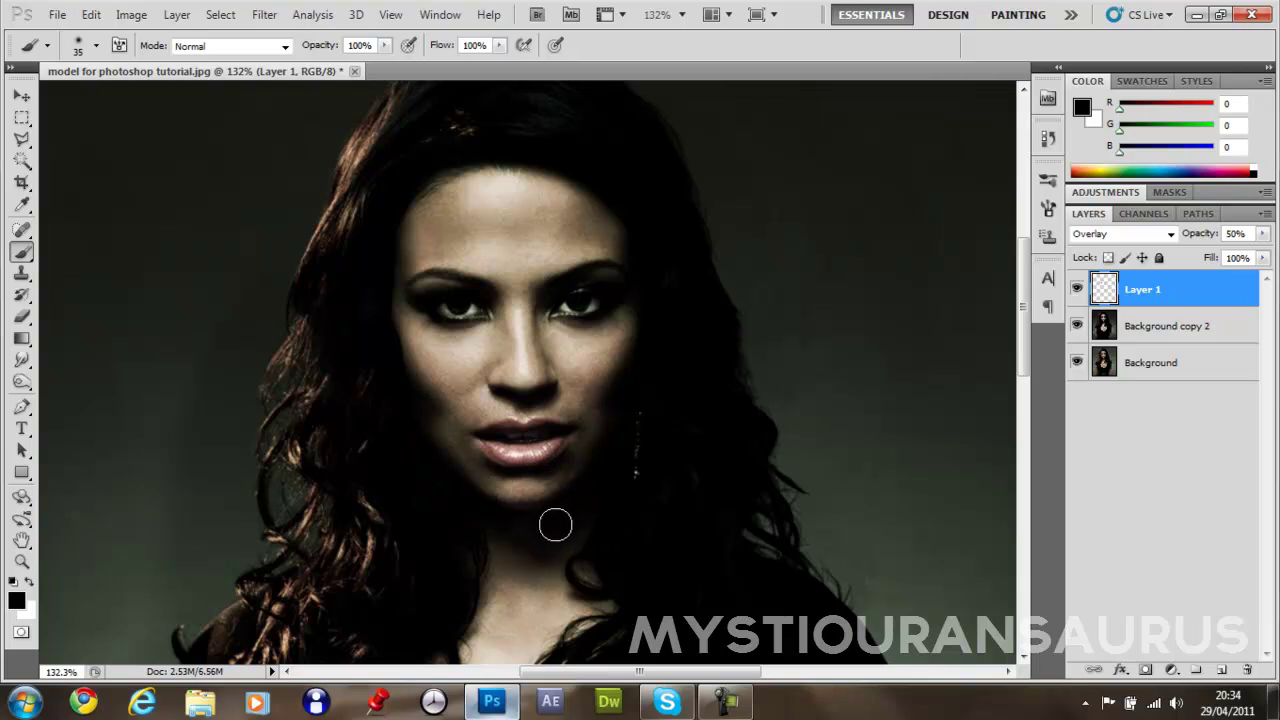
{"action": "mouse_move", "coordinate": [691, 335]}
{"action": "left_mouse_down"}
{"action": "mouse_move", "coordinate": [678, 404]}
{"action": "mouse_move", "coordinate": [642, 363]}
{"action": "mouse_move", "coordinate": [626, 386]}
{"action": "left_mouse_up"}
{"action": "left_click_drag", "start_coordinate": [397, 238], "coordinate": [389, 257]}
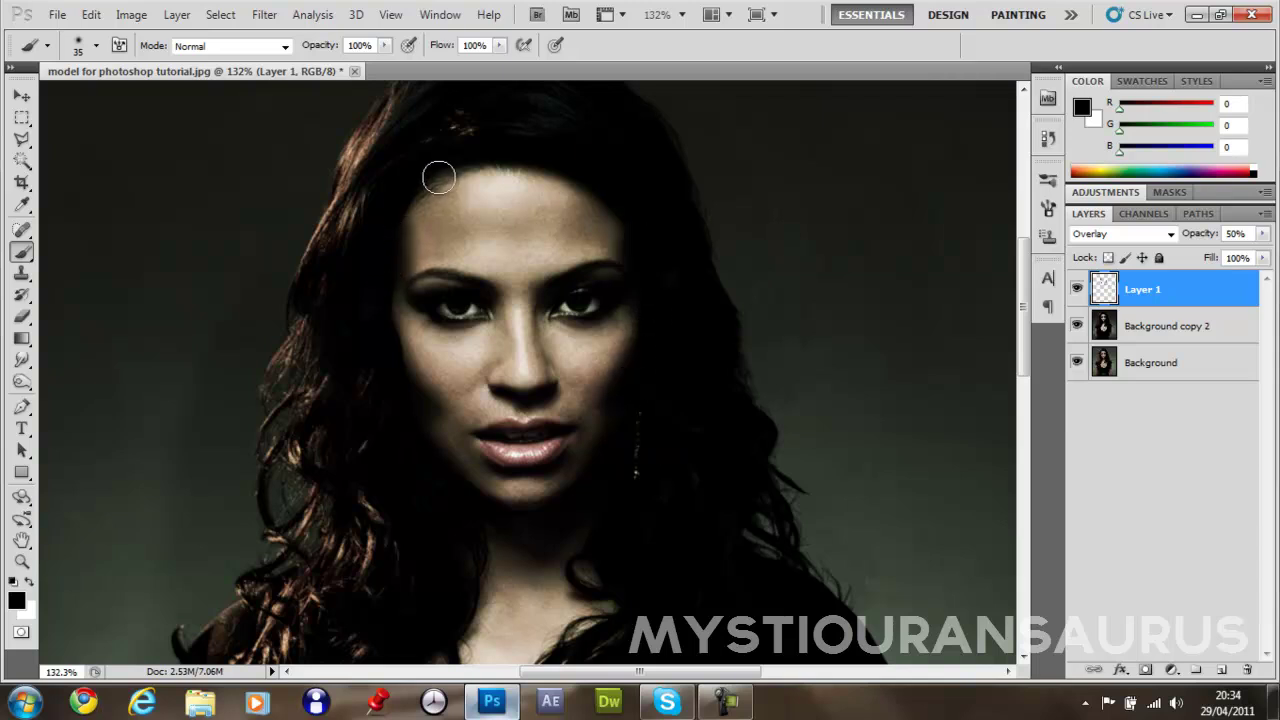
{"action": "left_click_drag", "start_coordinate": [415, 186], "coordinate": [454, 160]}
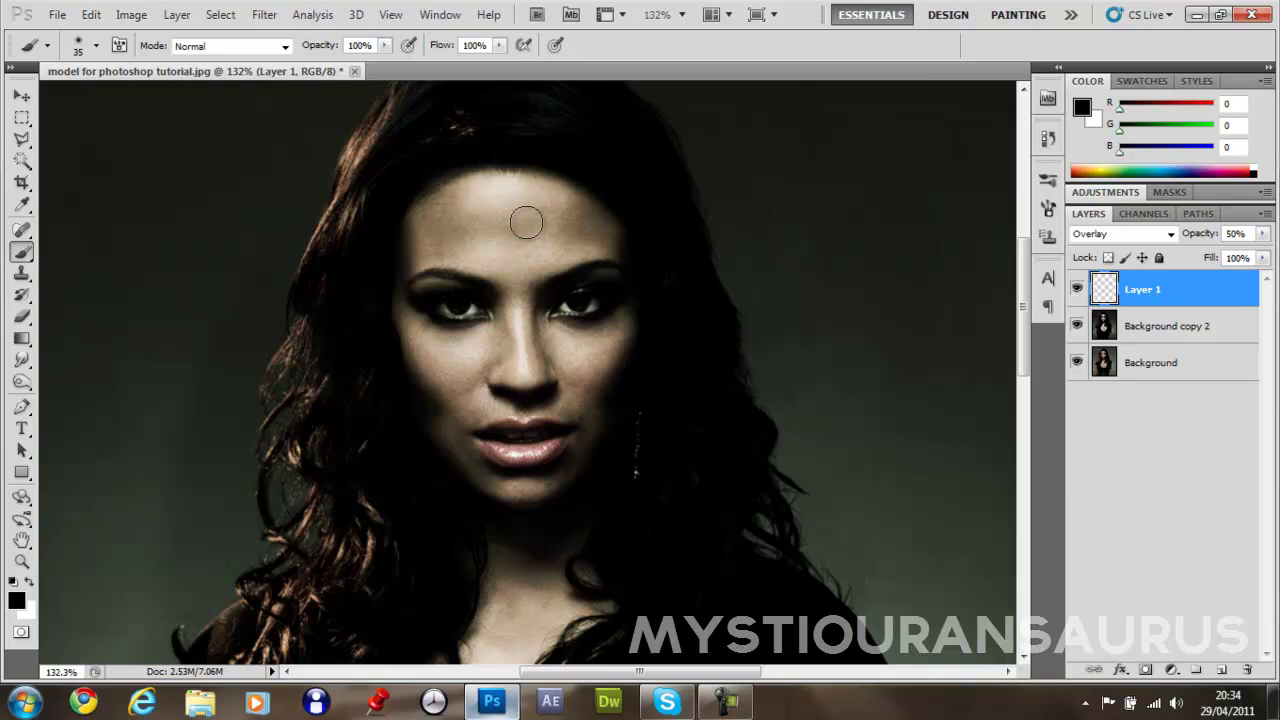
{"action": "scroll", "coordinate": [501, 355], "scroll_direction": "down", "scroll_amount": 2}
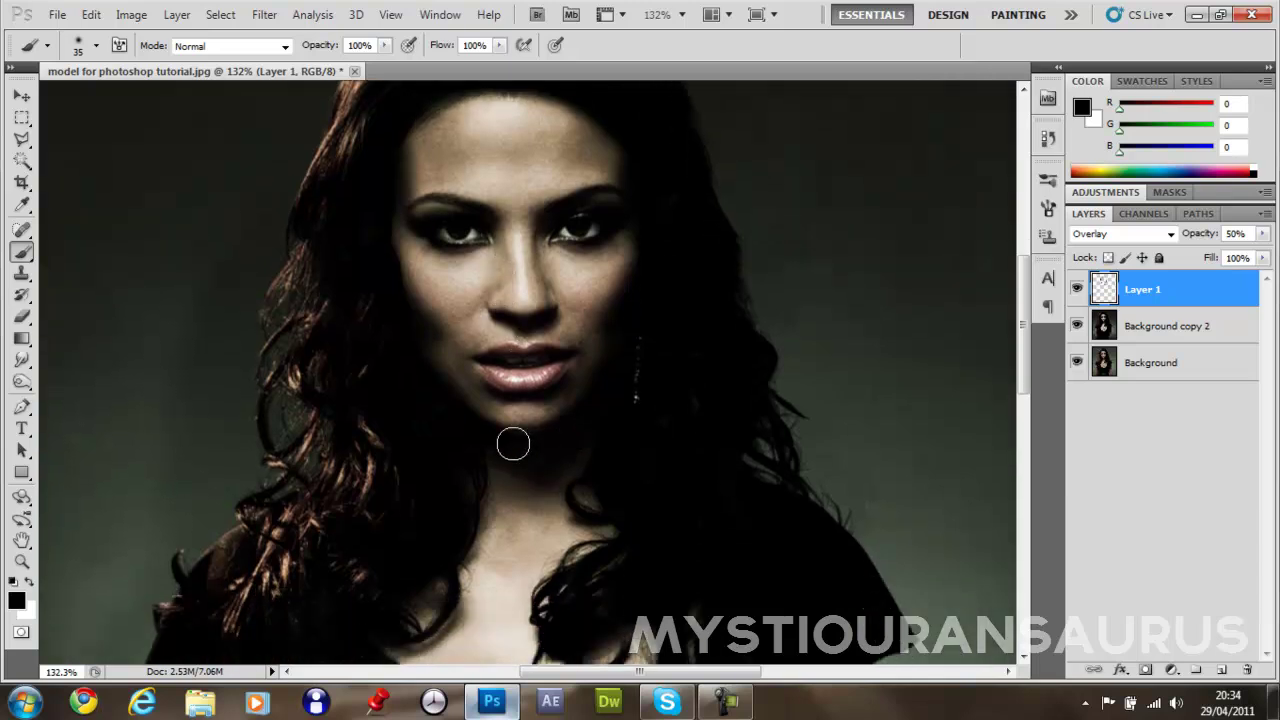
{"action": "scroll", "coordinate": [535, 463], "scroll_direction": "down", "scroll_amount": 2}
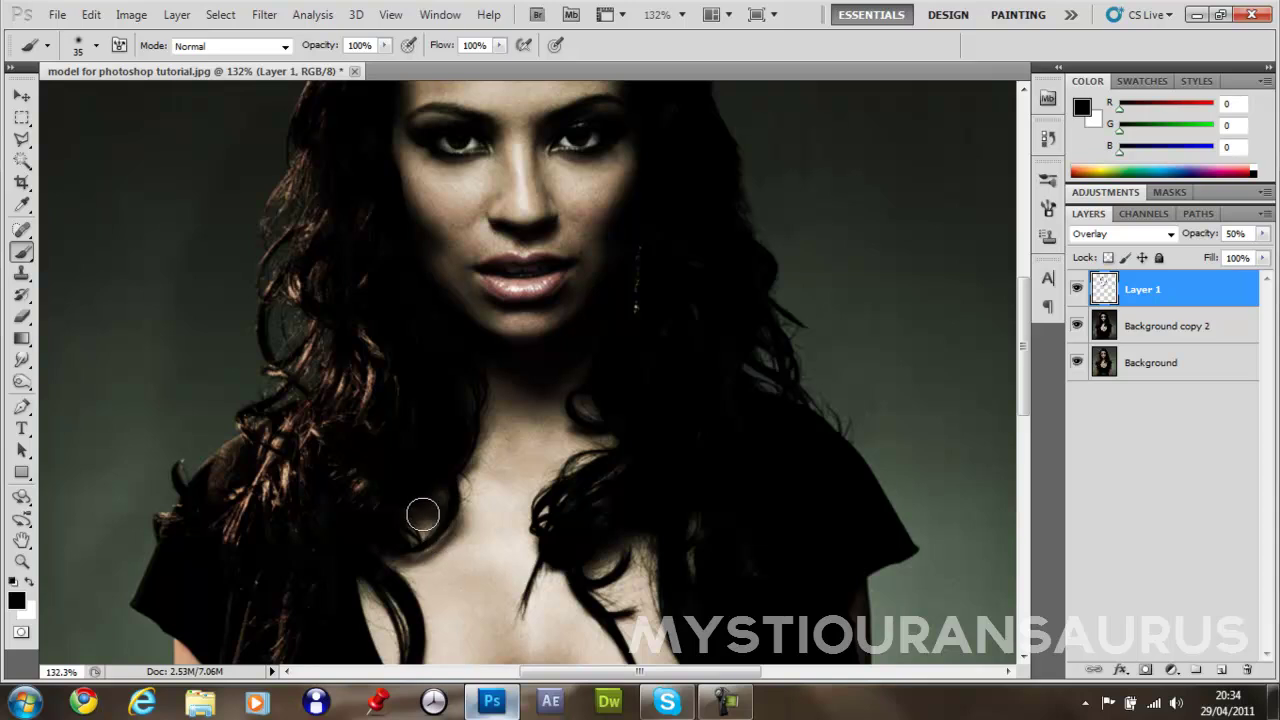
{"action": "scroll", "coordinate": [421, 511], "scroll_direction": "down", "scroll_amount": 2}
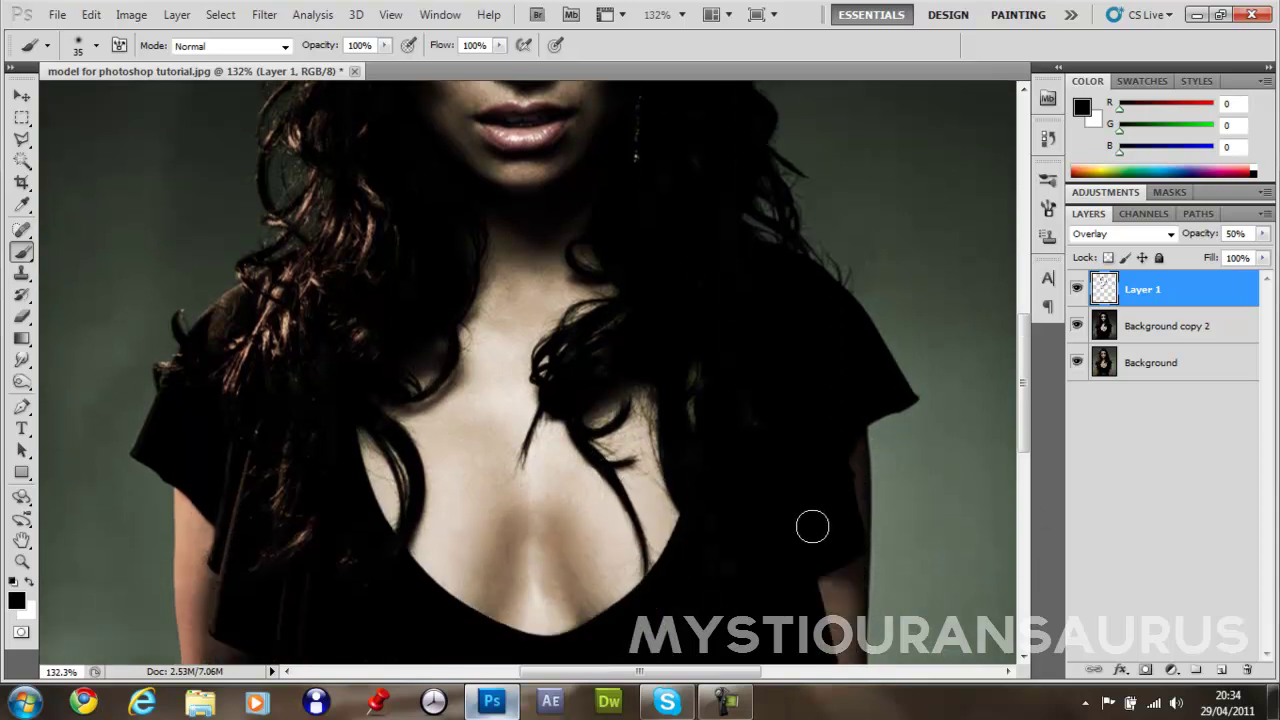
{"action": "scroll", "coordinate": [830, 545], "scroll_direction": "up", "scroll_amount": 1}
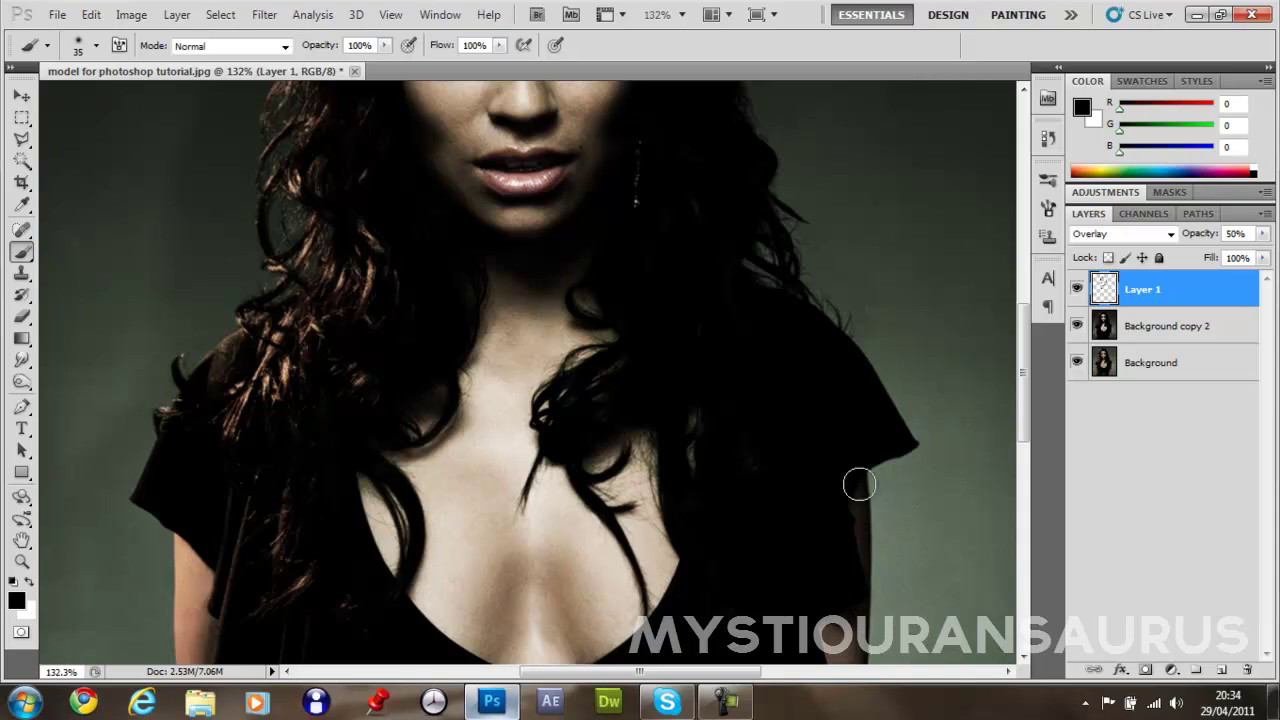
{"action": "scroll", "coordinate": [690, 505], "scroll_direction": "up", "scroll_amount": 1}
{"action": "scroll", "coordinate": [362, 405], "scroll_direction": "up", "scroll_amount": 1}
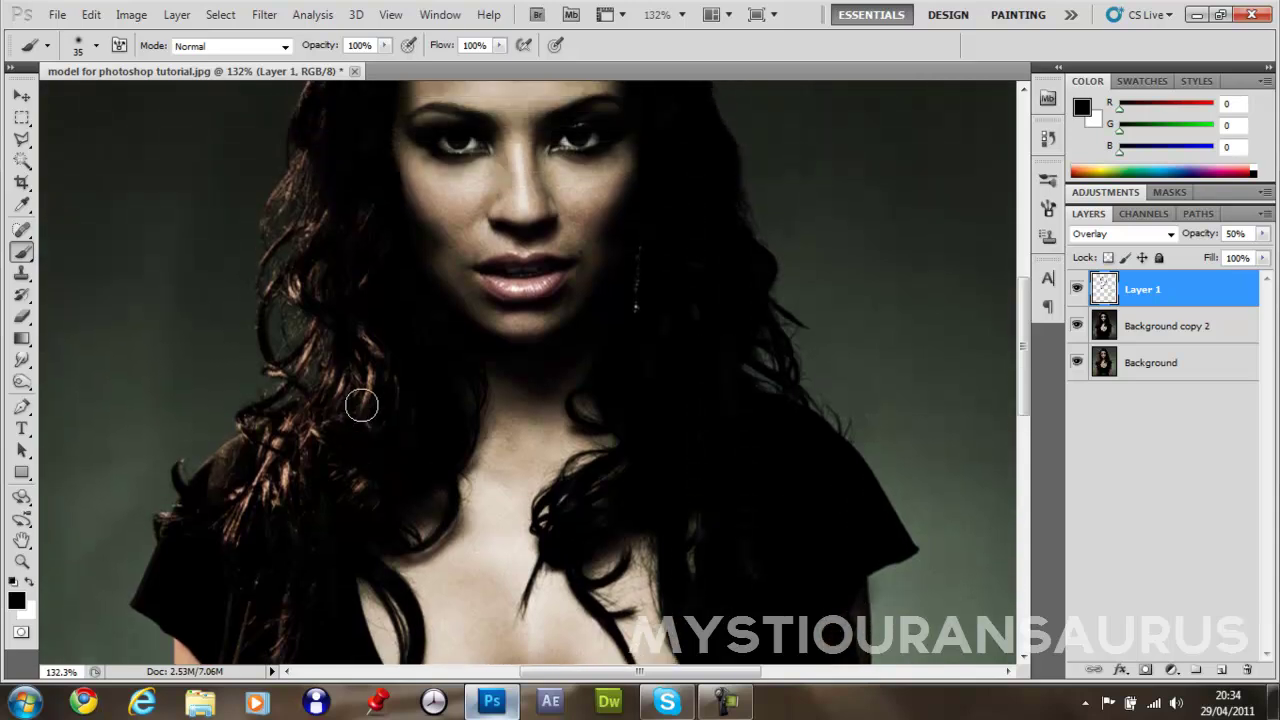
Step: Switch the painting color to white and brush a highlight across the model's upper forehead on the overlay layer
{"action": "key", "text": "x"}
{"action": "scroll", "coordinate": [575, 330], "scroll_direction": "up", "scroll_amount": 1}
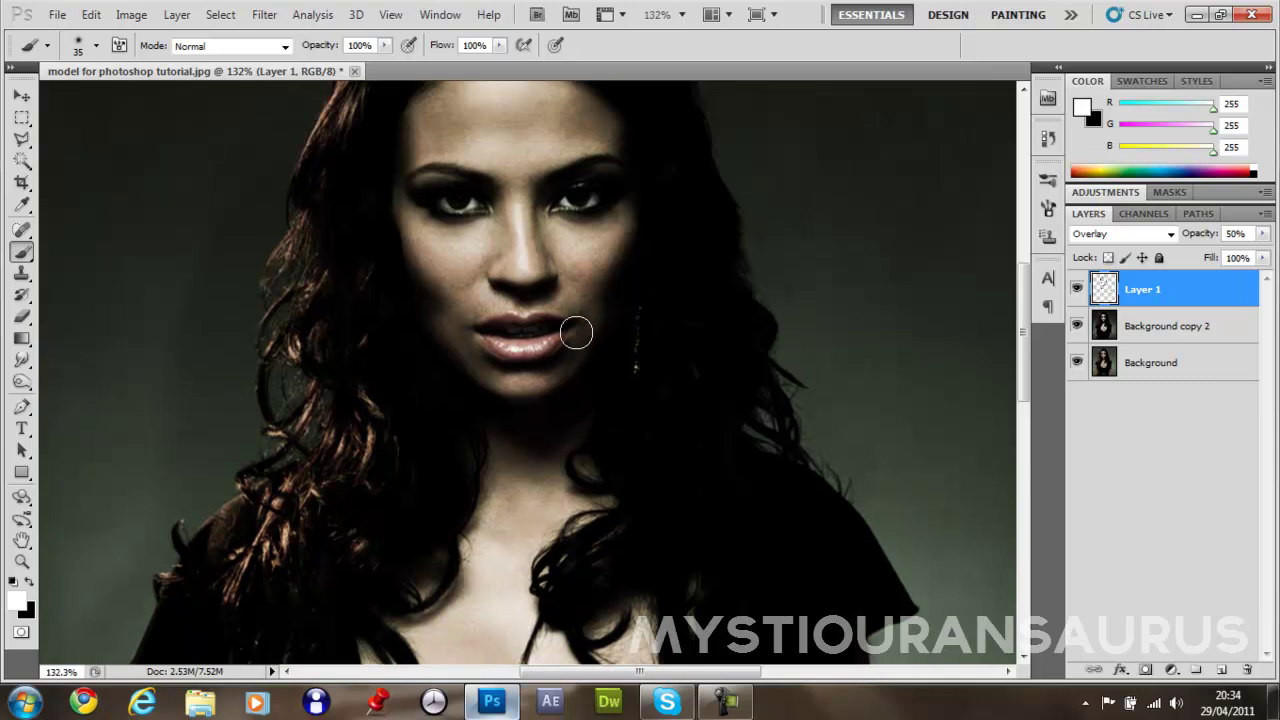
{"action": "scroll", "coordinate": [551, 240], "scroll_direction": "up", "scroll_amount": 1}
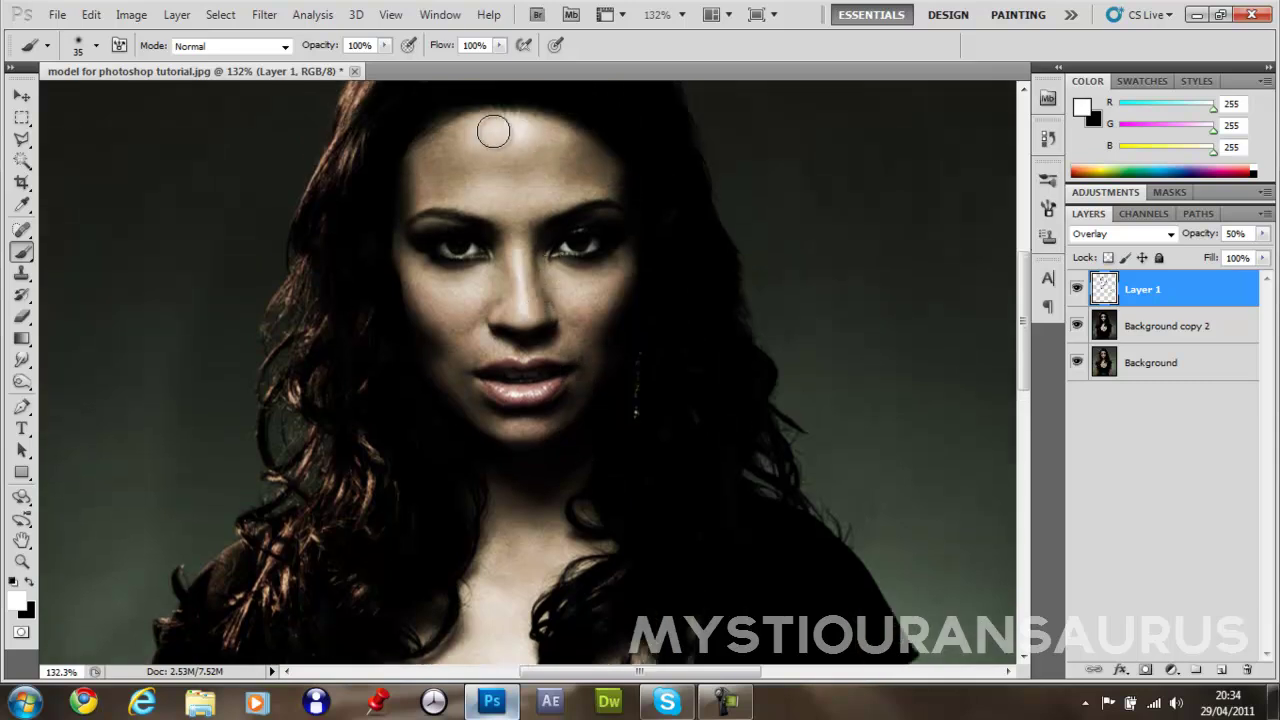
{"action": "mouse_move", "coordinate": [477, 133]}
{"action": "left_mouse_down"}
{"action": "mouse_move", "coordinate": [516, 127]}
{"action": "mouse_move", "coordinate": [558, 234]}
{"action": "mouse_move", "coordinate": [555, 134]}
{"action": "left_mouse_up"}
{"action": "scroll", "coordinate": [605, 237], "scroll_direction": "down", "scroll_amount": 3}
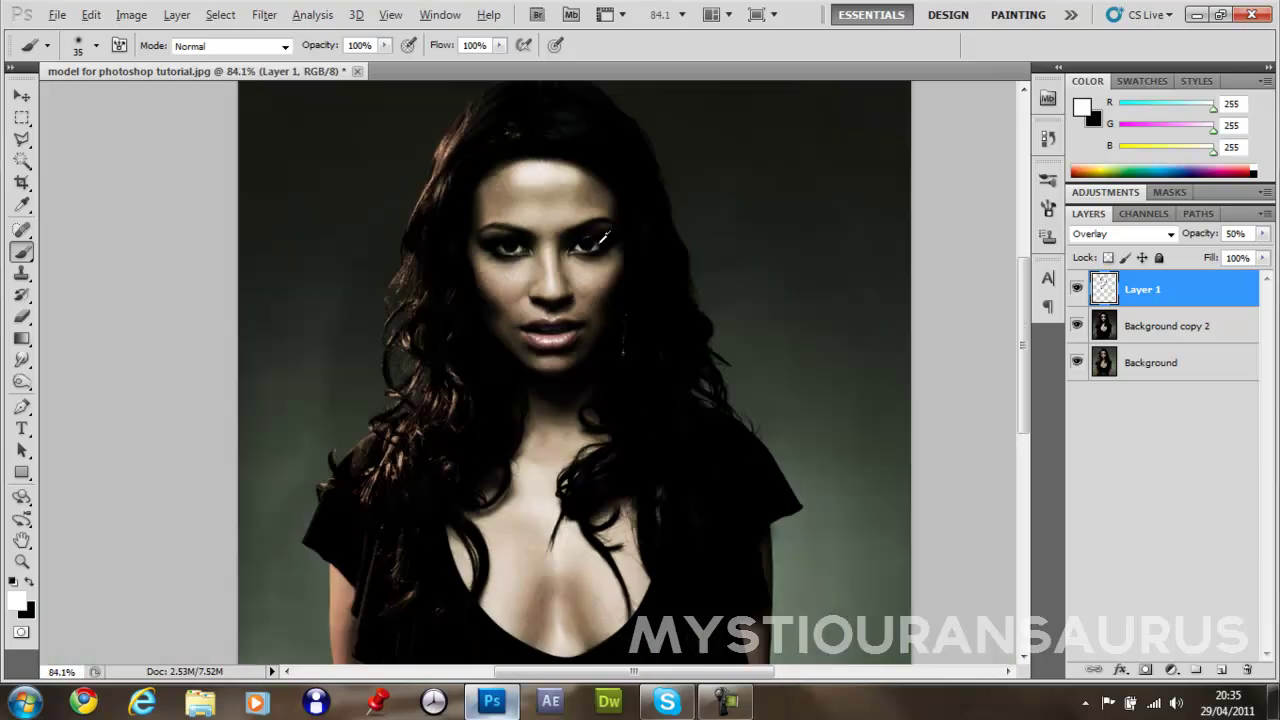
{"action": "scroll", "coordinate": [521, 190], "scroll_direction": "up", "scroll_amount": 3}
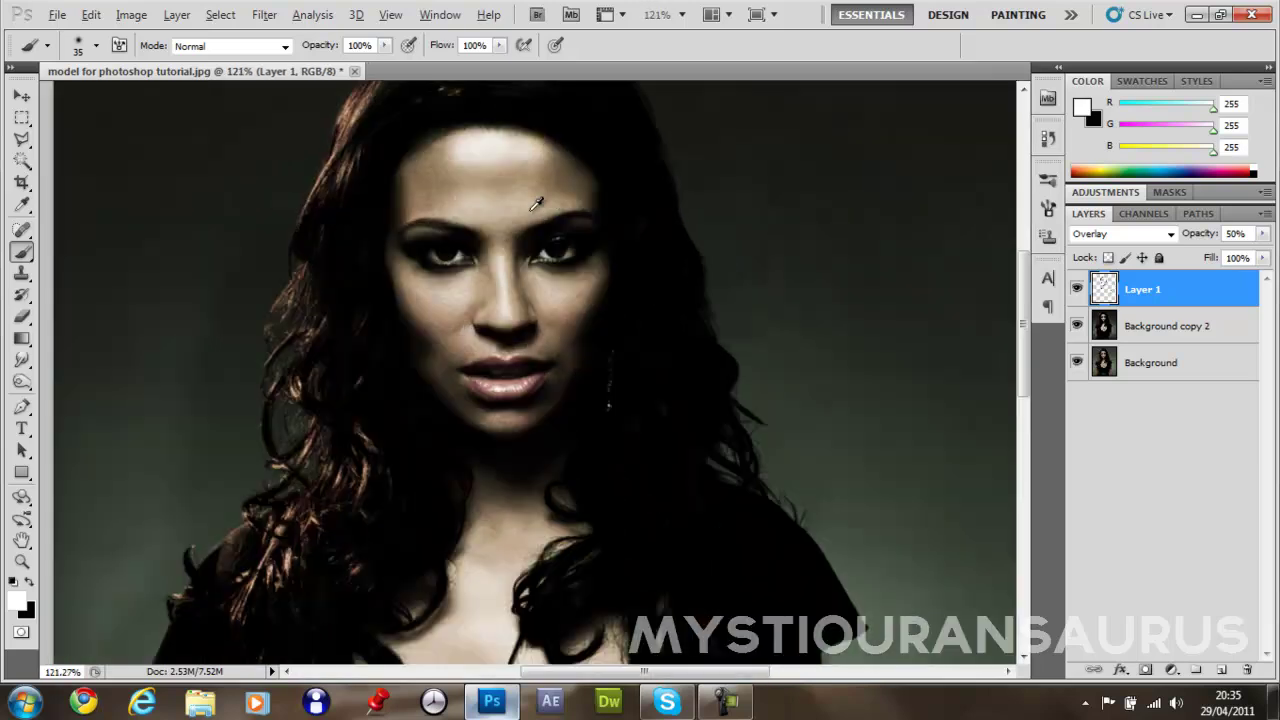
{"action": "key", "text": "alt"}
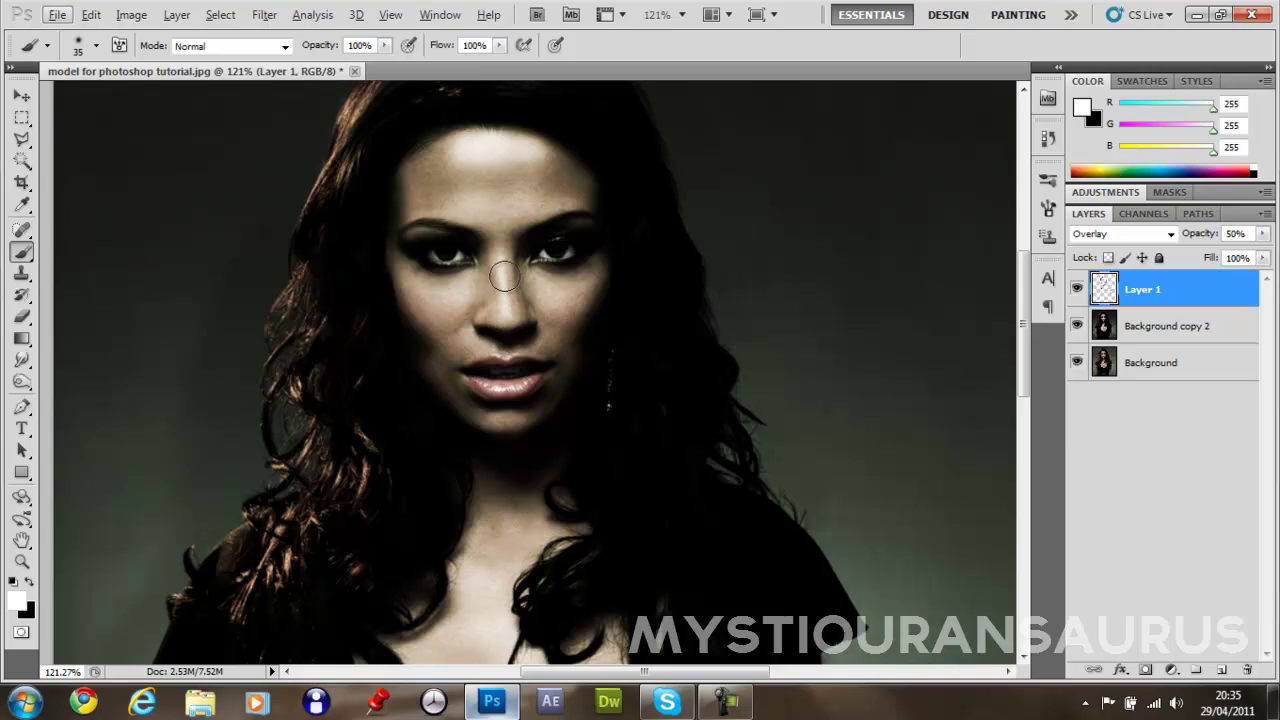
Step: Paint white highlights down the bridge of the nose and along the lower lip with the soft 17 px brush
{"action": "left_click", "coordinate": [96, 46]}
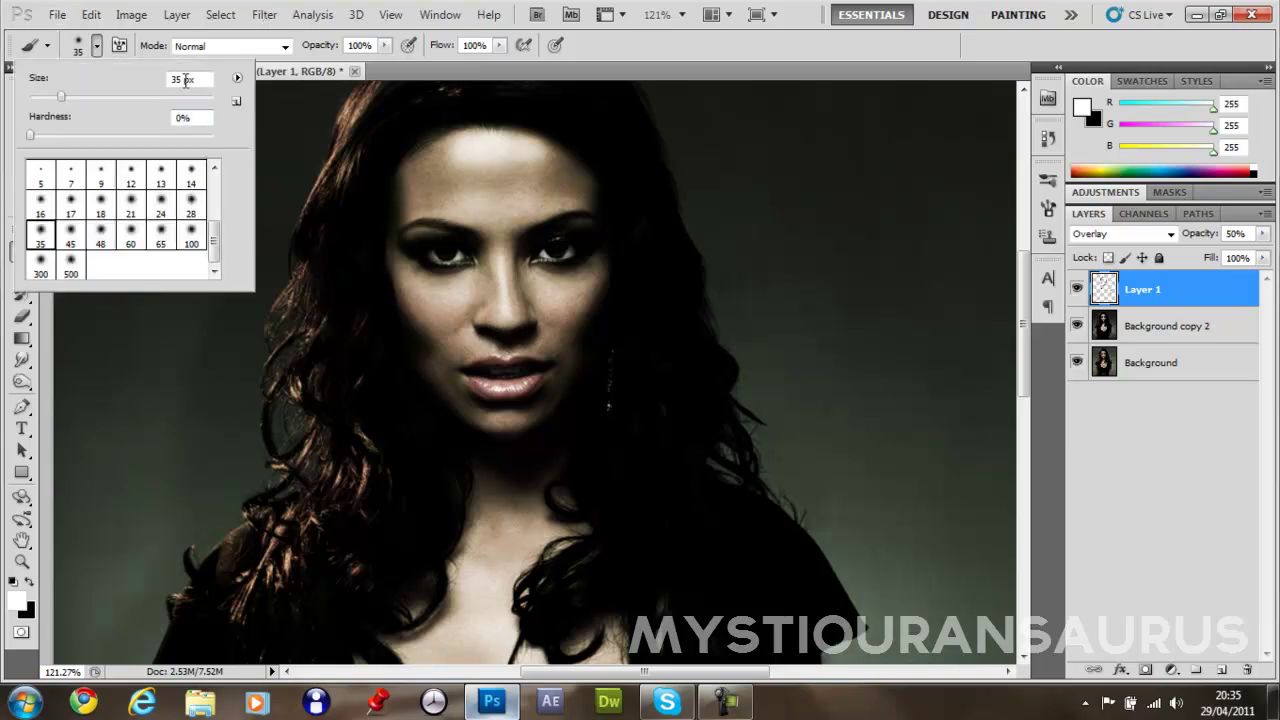
{"action": "left_click", "coordinate": [70, 205]}
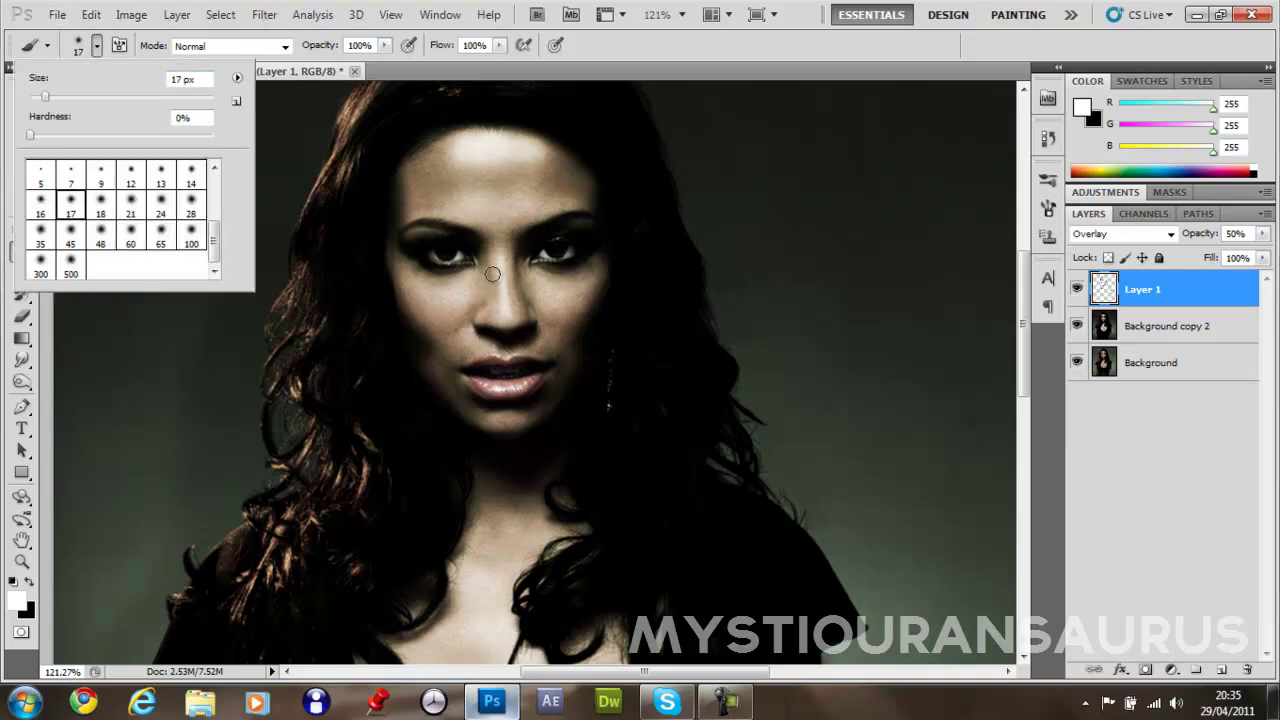
{"action": "left_click_drag", "start_coordinate": [500, 262], "coordinate": [508, 318]}
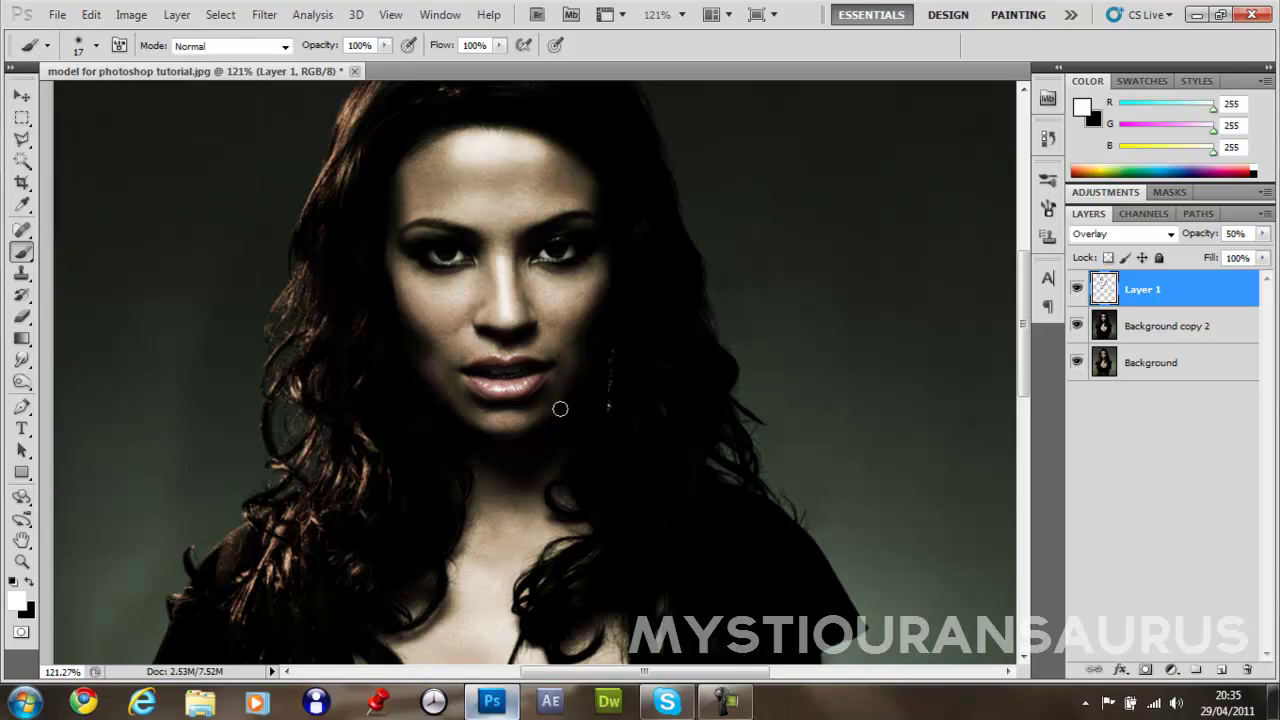
{"action": "left_click_drag", "start_coordinate": [522, 385], "coordinate": [491, 388]}
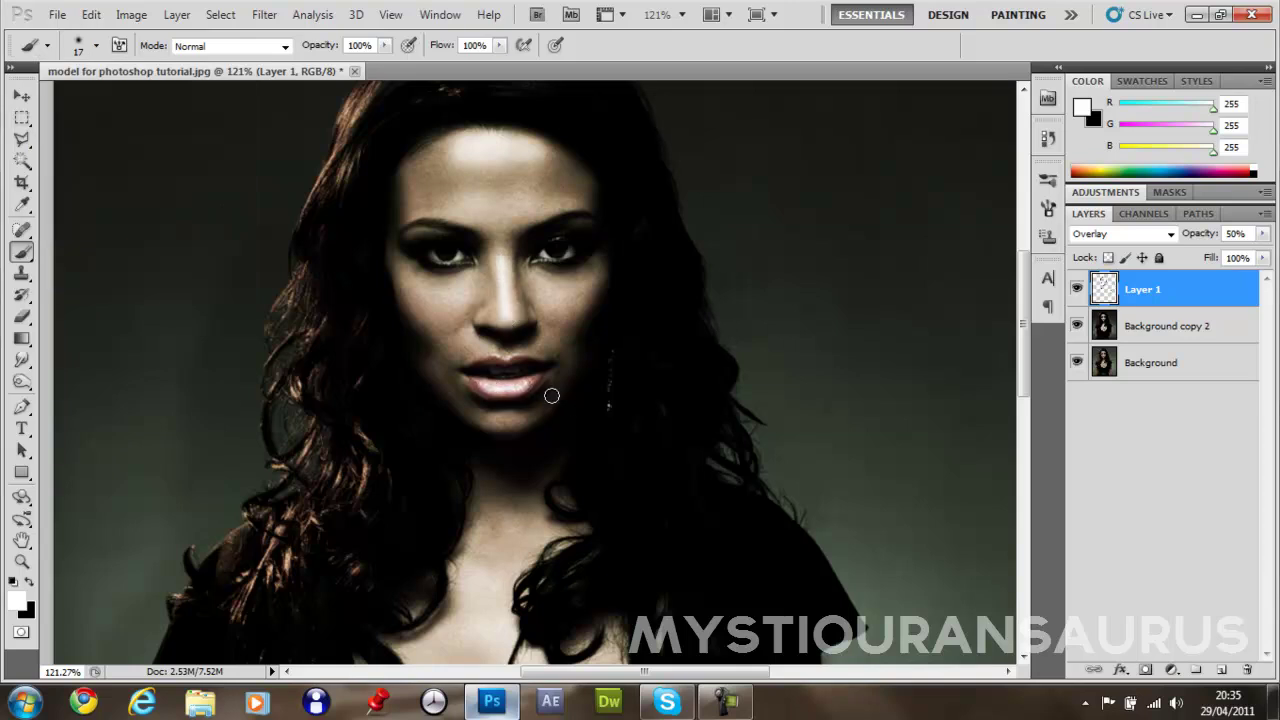
Step: Refine the white highlight on the lower lip with a soft 9 px brush
{"action": "left_click", "coordinate": [96, 46]}
{"action": "left_click", "coordinate": [101, 178]}
{"action": "left_click_drag", "start_coordinate": [516, 390], "coordinate": [492, 390]}
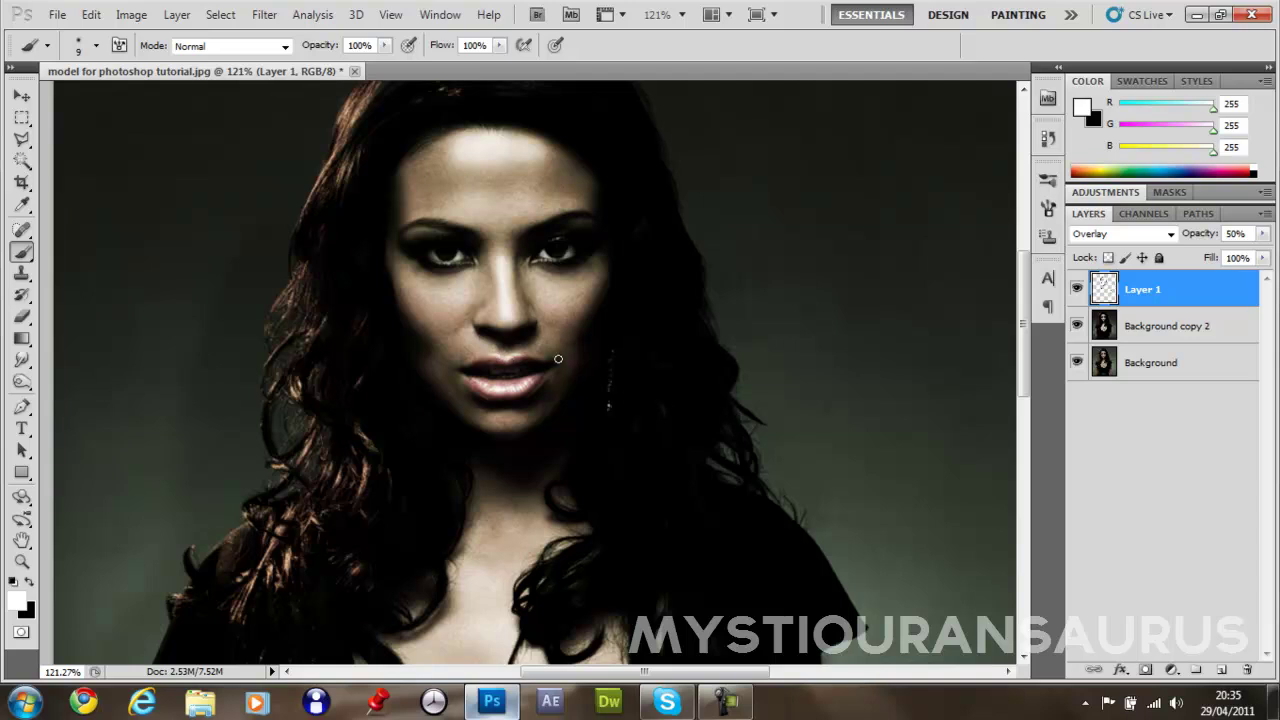
Step: Set the brush to the soft 17 px tip and switch the painting color to black
{"action": "left_click", "coordinate": [96, 46]}
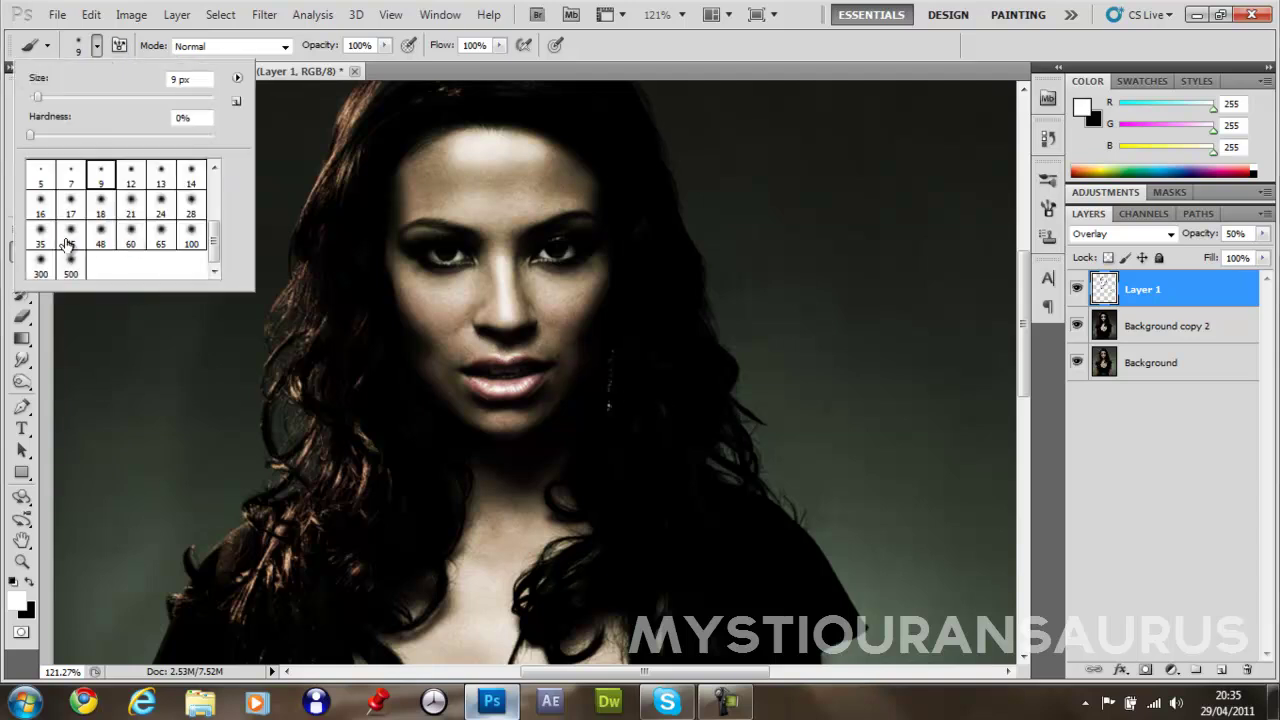
{"action": "left_click", "coordinate": [71, 205]}
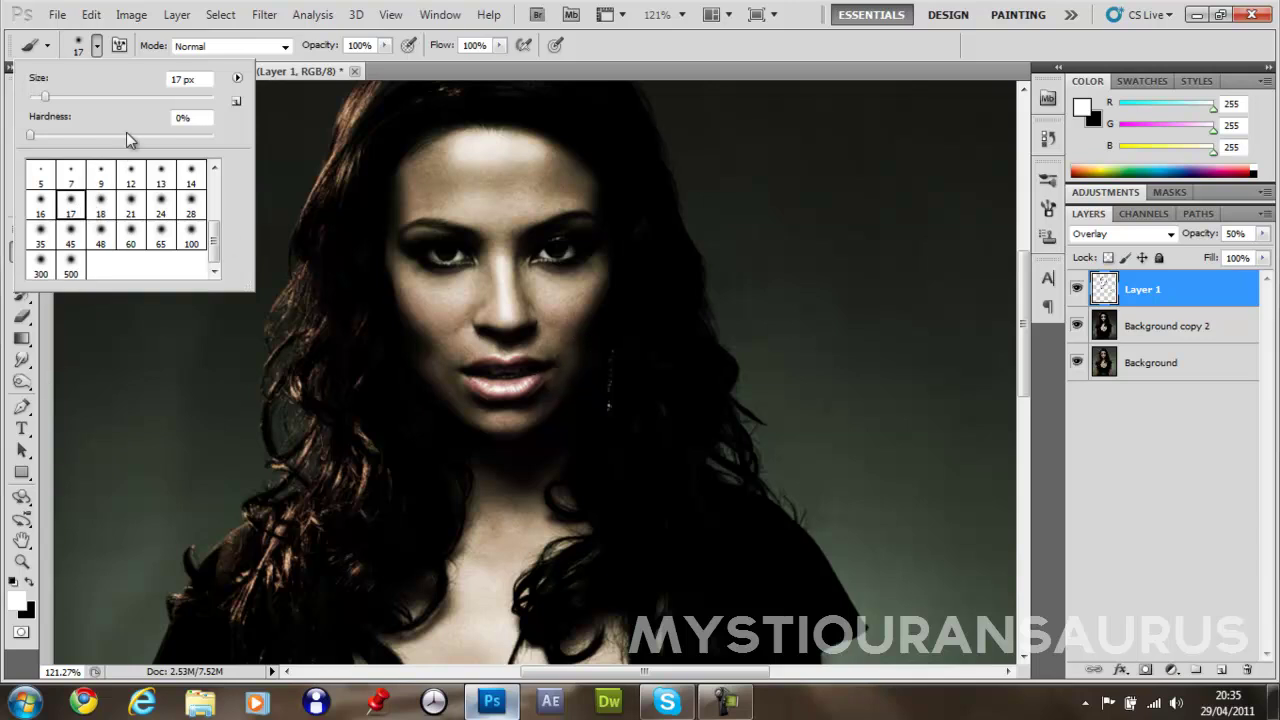
{"action": "left_click", "coordinate": [176, 6]}
{"action": "key", "text": "x"}
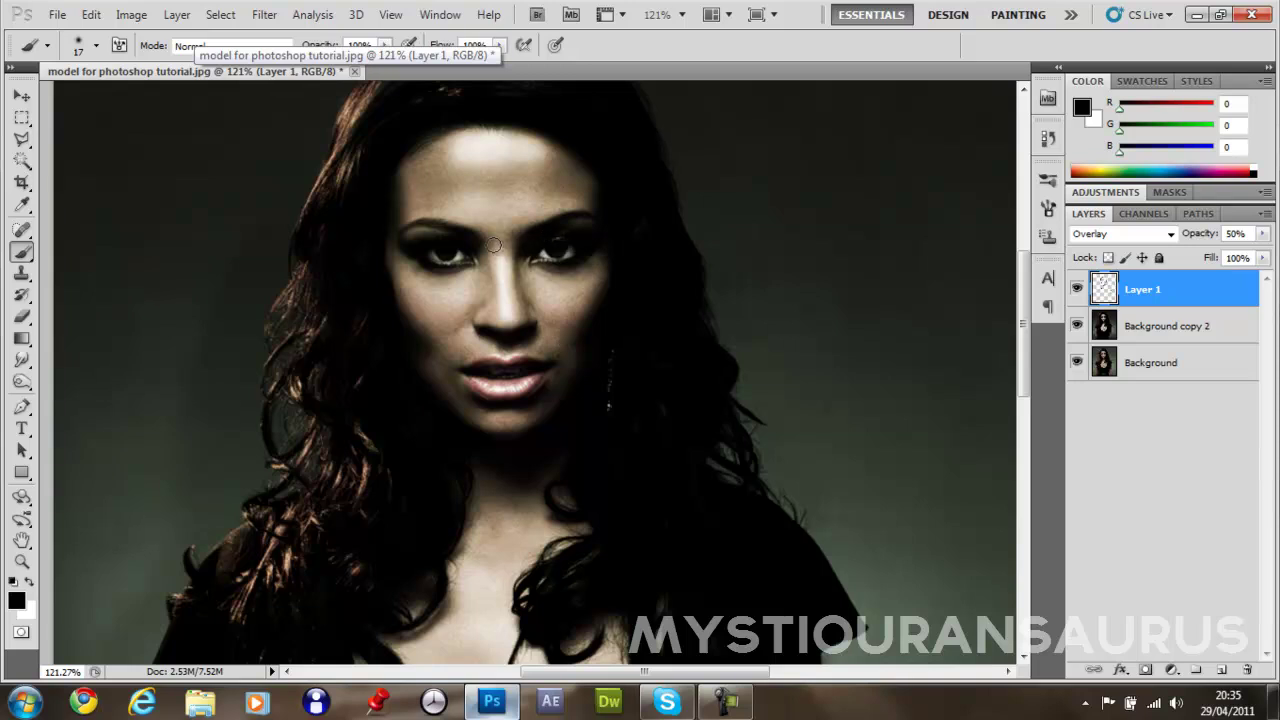
Step: Choose the Smudge tool at 50% strength for blending the painted shading on the cheek and mouth area
{"action": "scroll", "coordinate": [628, 300], "scroll_direction": "down", "scroll_amount": 3}
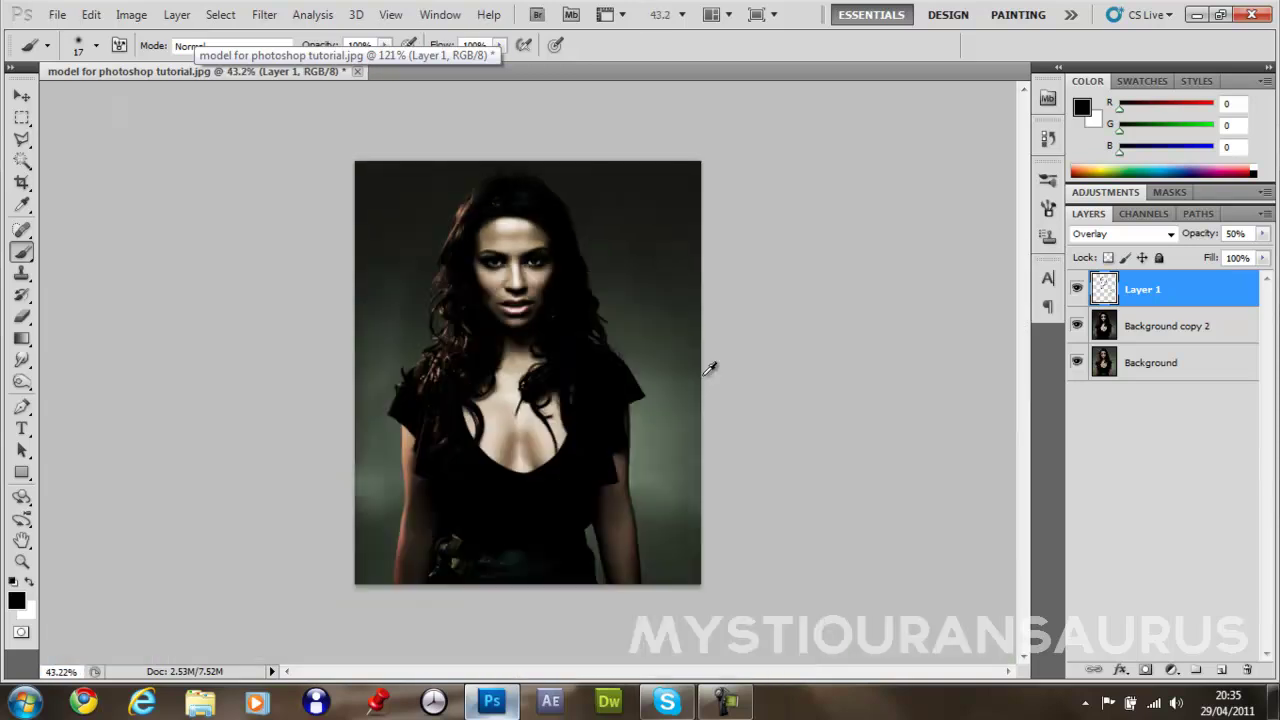
{"action": "scroll", "coordinate": [590, 358], "scroll_direction": "up", "scroll_amount": 2}
{"action": "scroll", "coordinate": [517, 301], "scroll_direction": "up", "scroll_amount": 4}
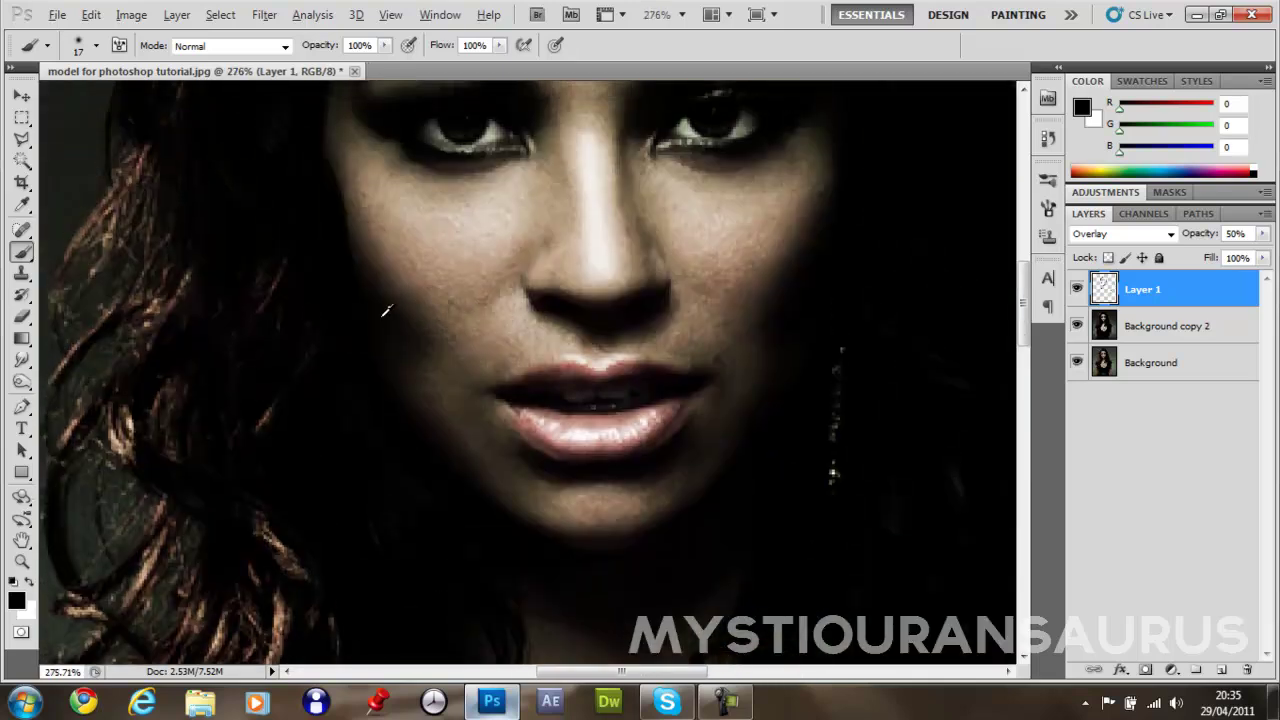
{"action": "scroll", "coordinate": [405, 310], "scroll_direction": "up", "scroll_amount": 2}
{"action": "scroll", "coordinate": [389, 378], "scroll_direction": "up", "scroll_amount": 1}
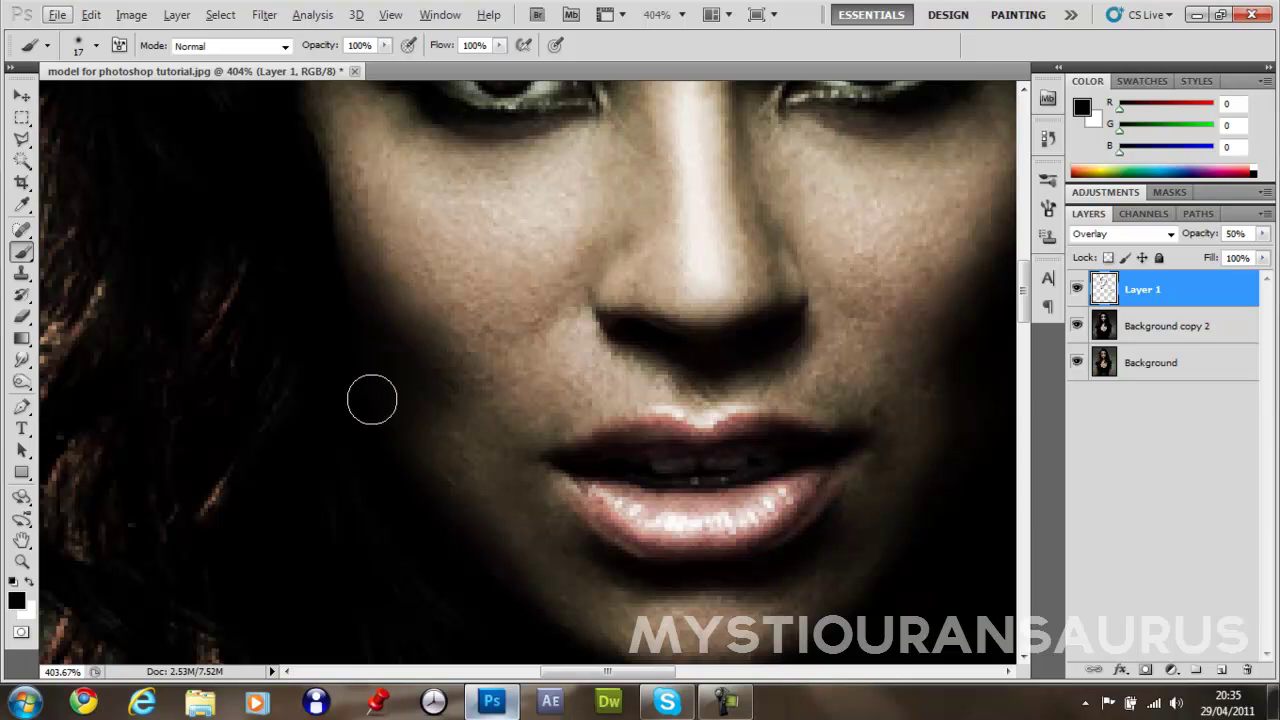
{"action": "left_click", "coordinate": [22, 360]}
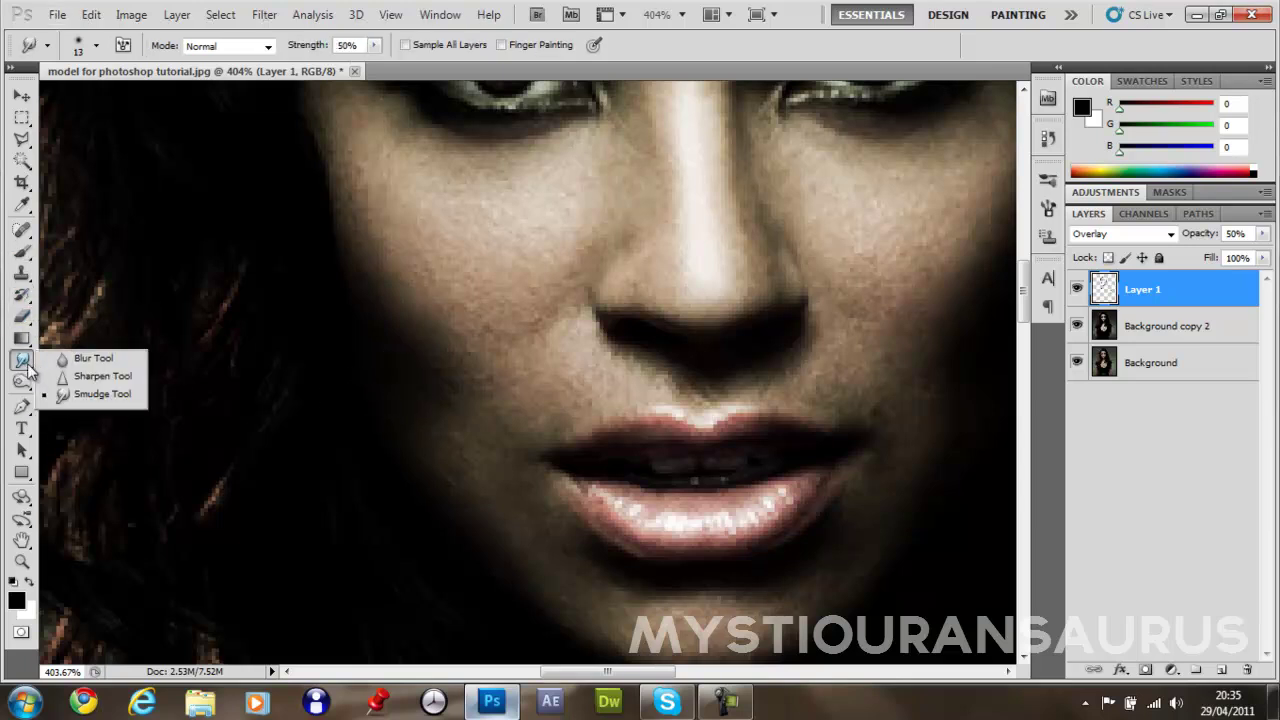
{"action": "left_click", "coordinate": [76, 395]}
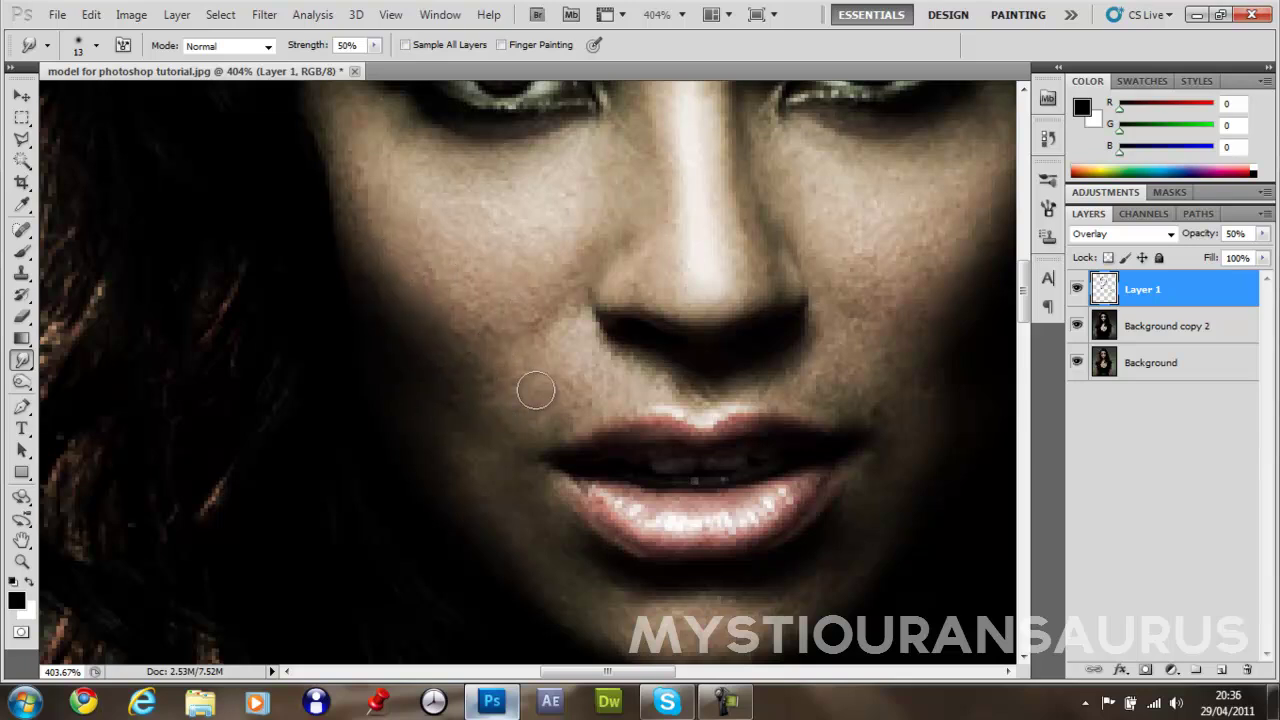
Step: Merge the painted overlay layer with the Background copy 2 layer
{"action": "scroll", "coordinate": [535, 390], "scroll_direction": "down", "scroll_amount": 6}
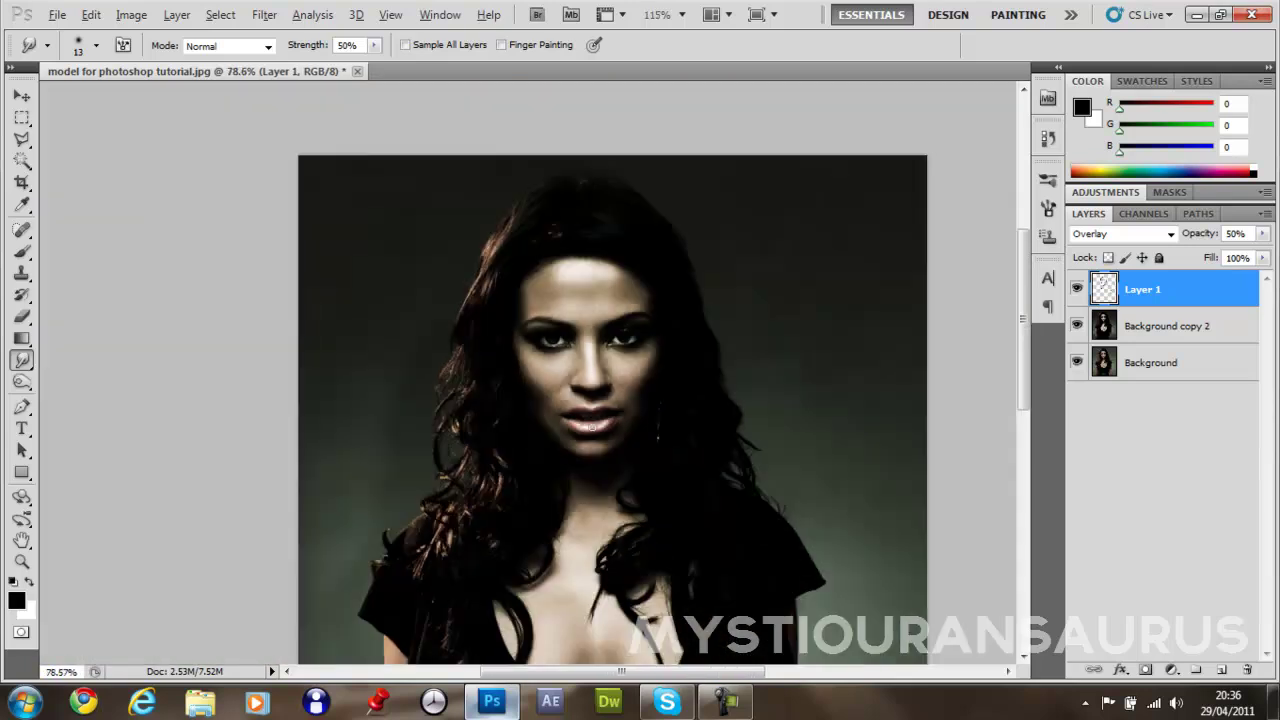
{"action": "scroll", "coordinate": [685, 418], "scroll_direction": "down", "scroll_amount": 2}
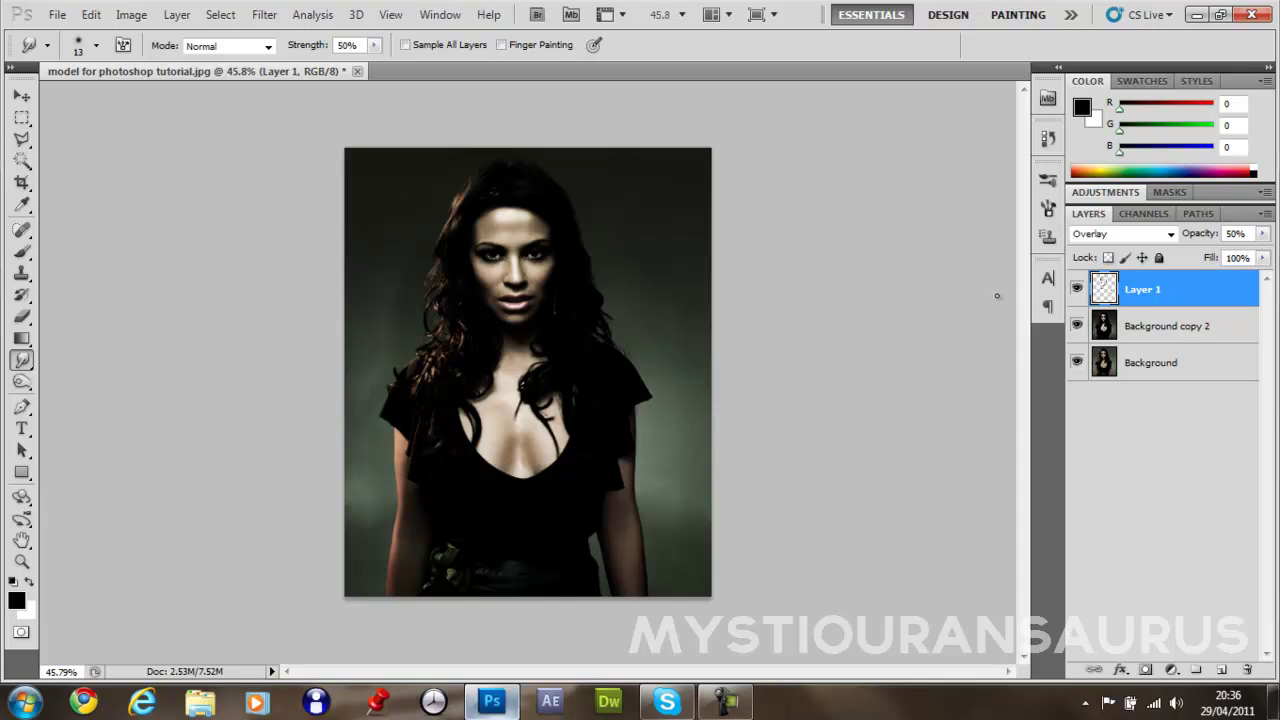
{"action": "left_click", "coordinate": [1180, 340], "text": "shift"}
{"action": "key", "text": "ctrl+e"}
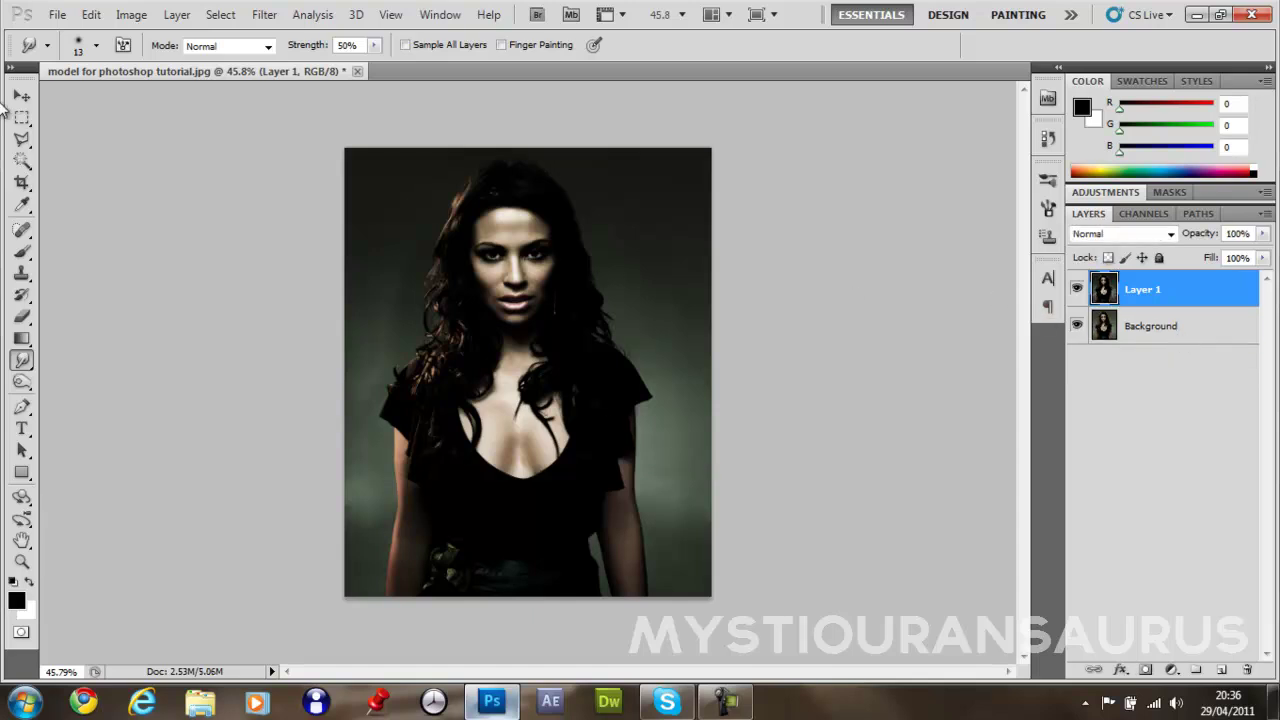
Step: Compare the retouched portrait with the original by toggling the merged layer's visibility
{"action": "left_click", "coordinate": [21, 96]}
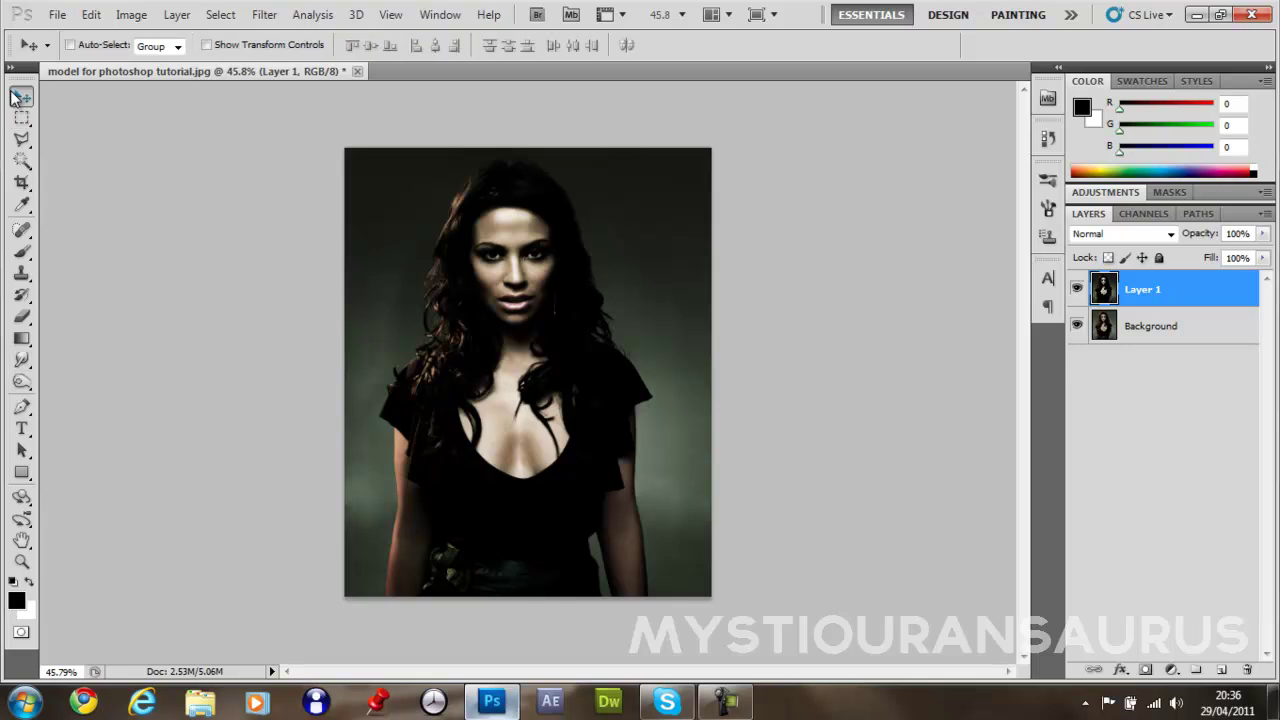
{"action": "left_click", "coordinate": [1077, 298]}
{"action": "left_click", "coordinate": [1077, 298]}
{"action": "left_click", "coordinate": [1077, 298]}
{"action": "left_click", "coordinate": [1077, 298]}
{"action": "left_click", "coordinate": [735, 705]}
{"action": "left_click", "coordinate": [730, 705]}
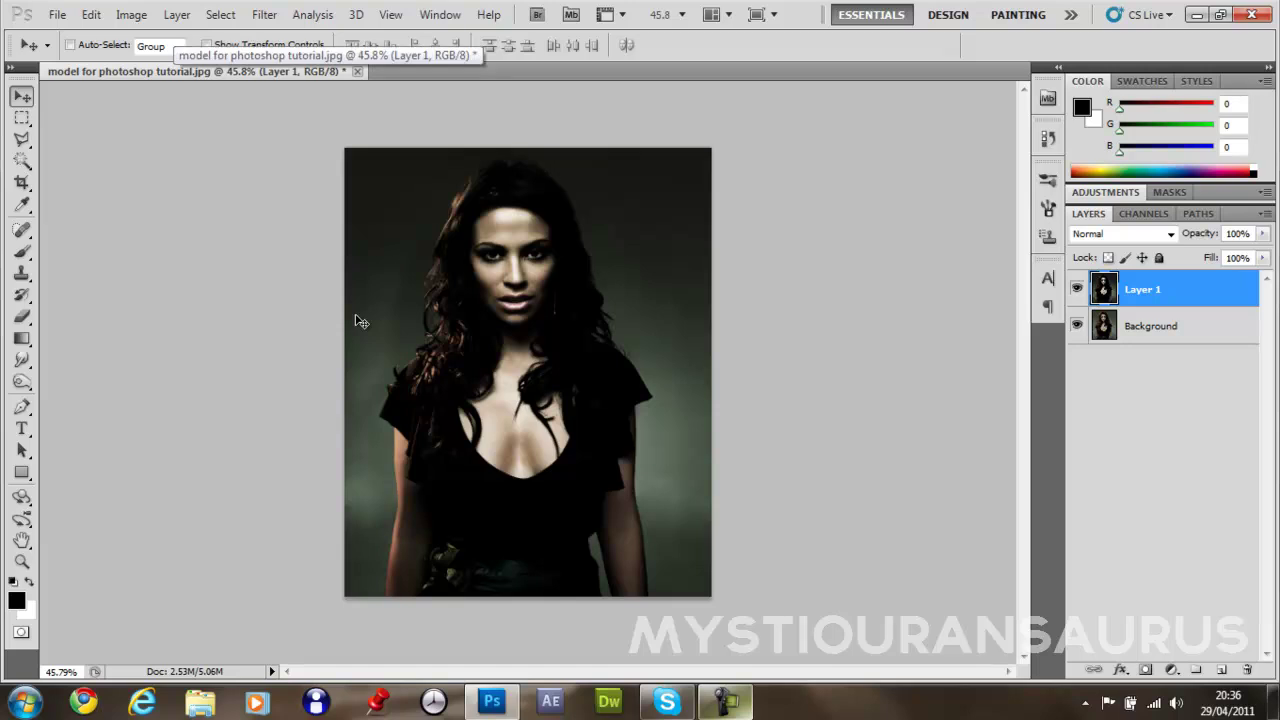
Step: Open Color Balance for the merged layer and set the midtones to +20, -9 and -26
{"action": "left_click", "coordinate": [131, 15]}
{"action": "mouse_move", "coordinate": [300, 62]}
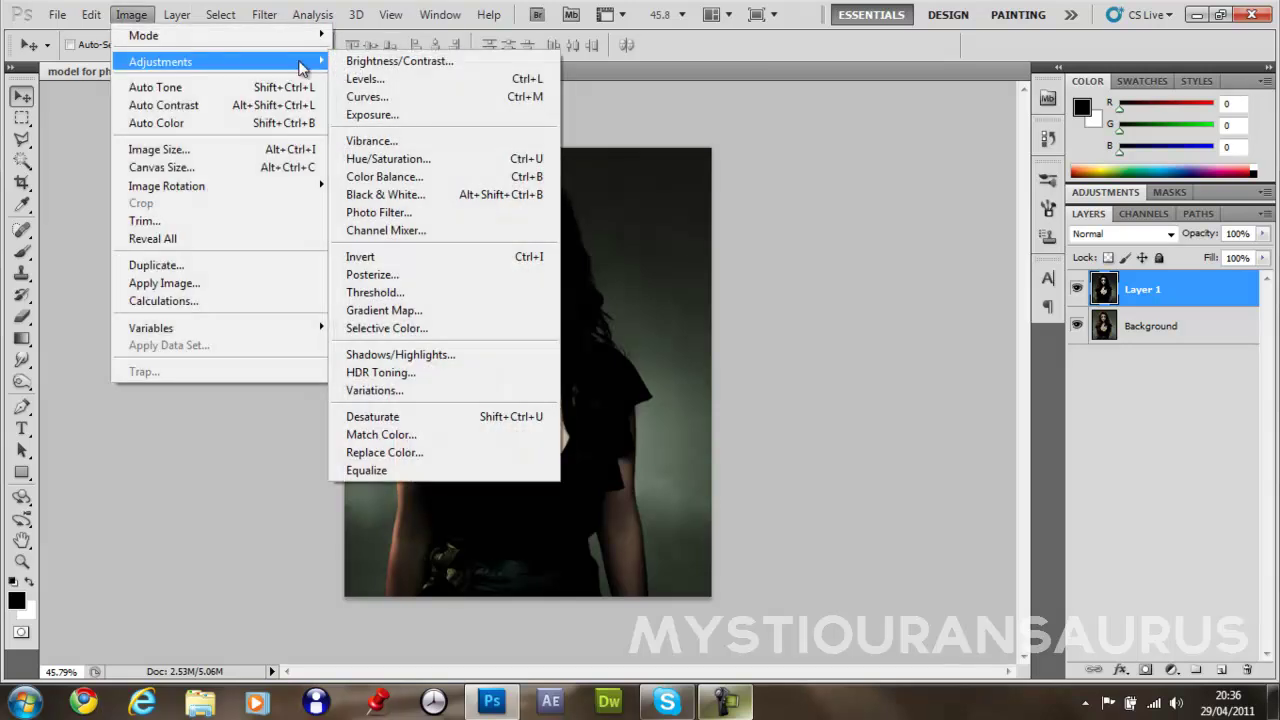
{"action": "left_click", "coordinate": [410, 178]}
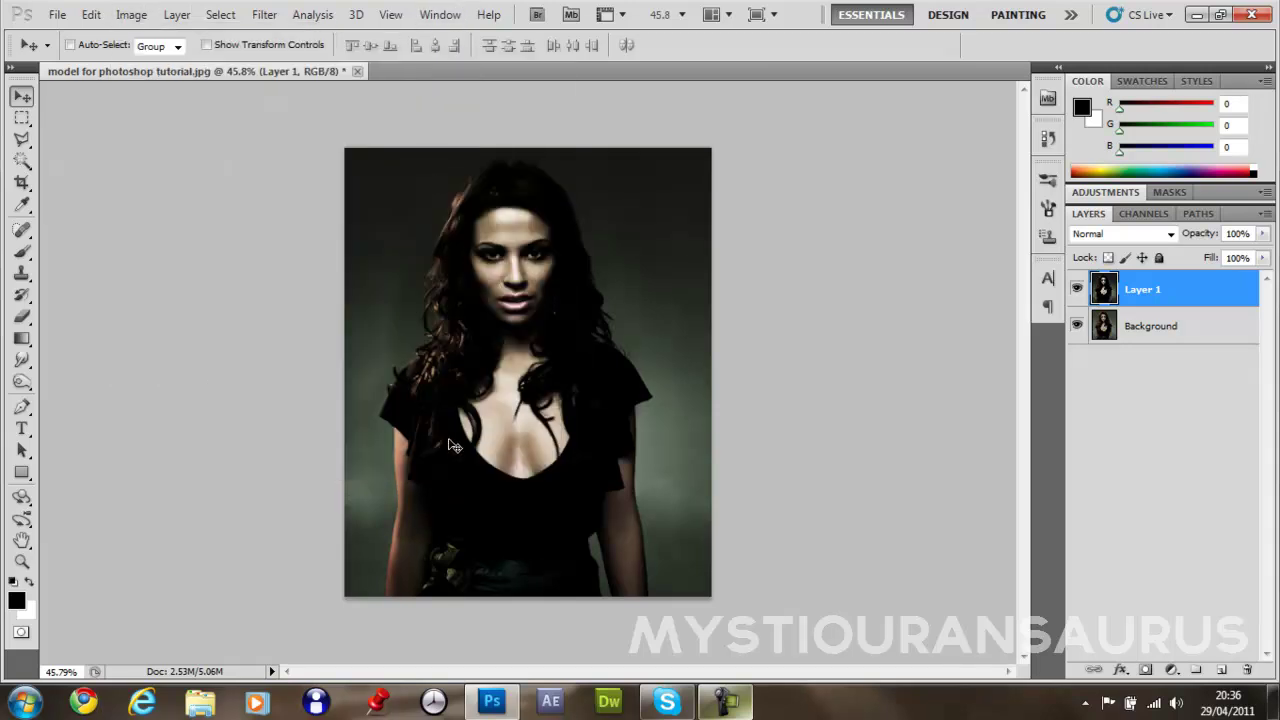
{"action": "key", "text": "ctrl+b"}
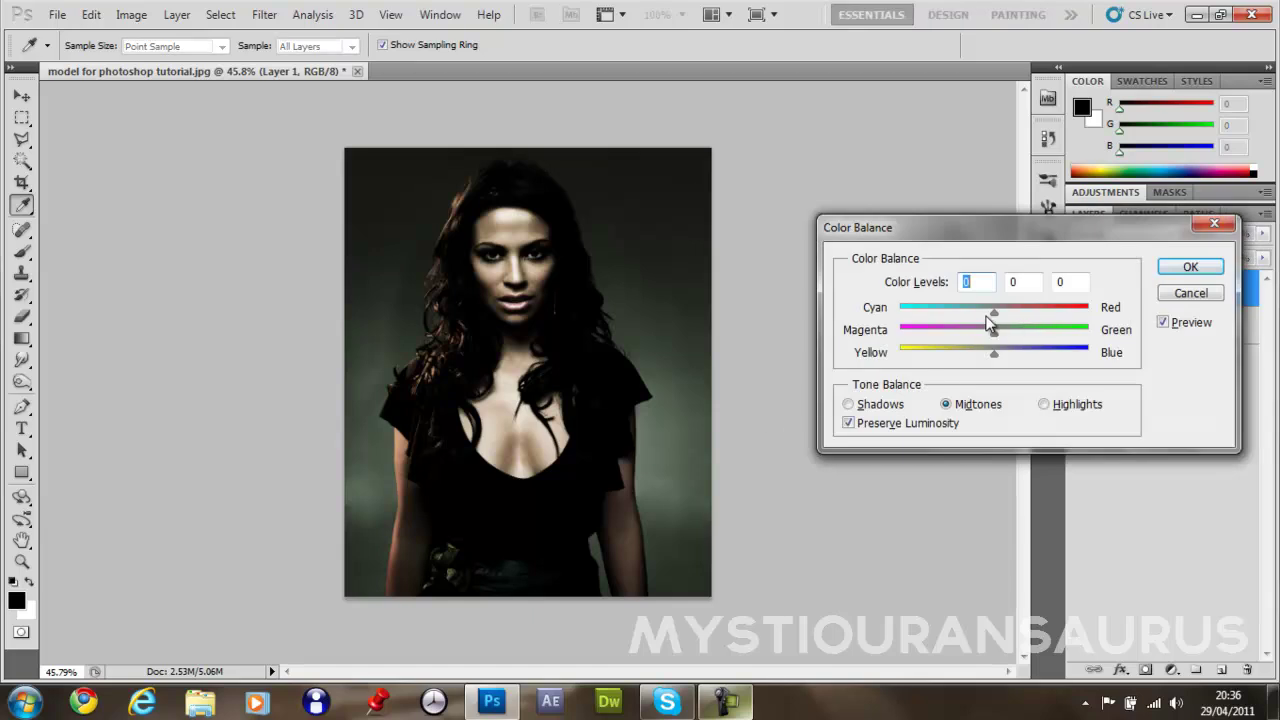
{"action": "left_click_drag", "start_coordinate": [1011, 313], "coordinate": [972, 361]}
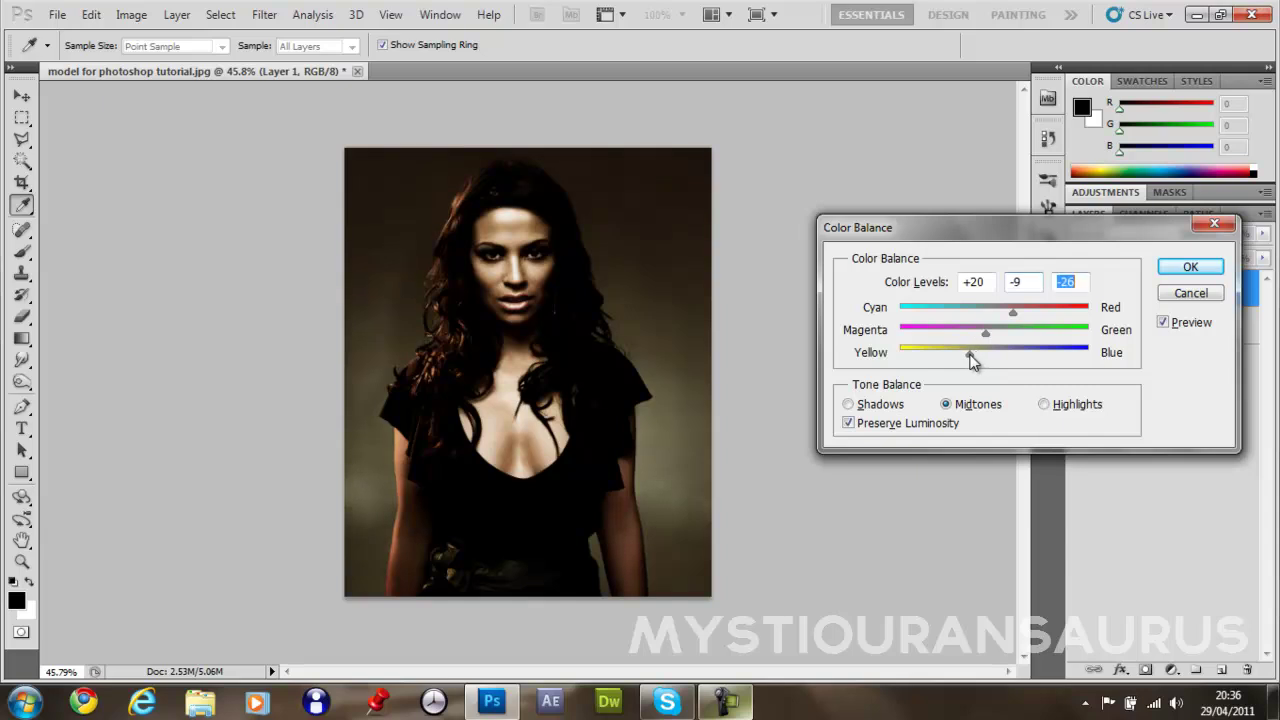
Step: Set the Color Balance shadows to -13, -19, -14 and the highlights to +9, +14, -12
{"action": "left_click", "coordinate": [889, 404]}
{"action": "left_click_drag", "start_coordinate": [995, 318], "coordinate": [980, 356]}
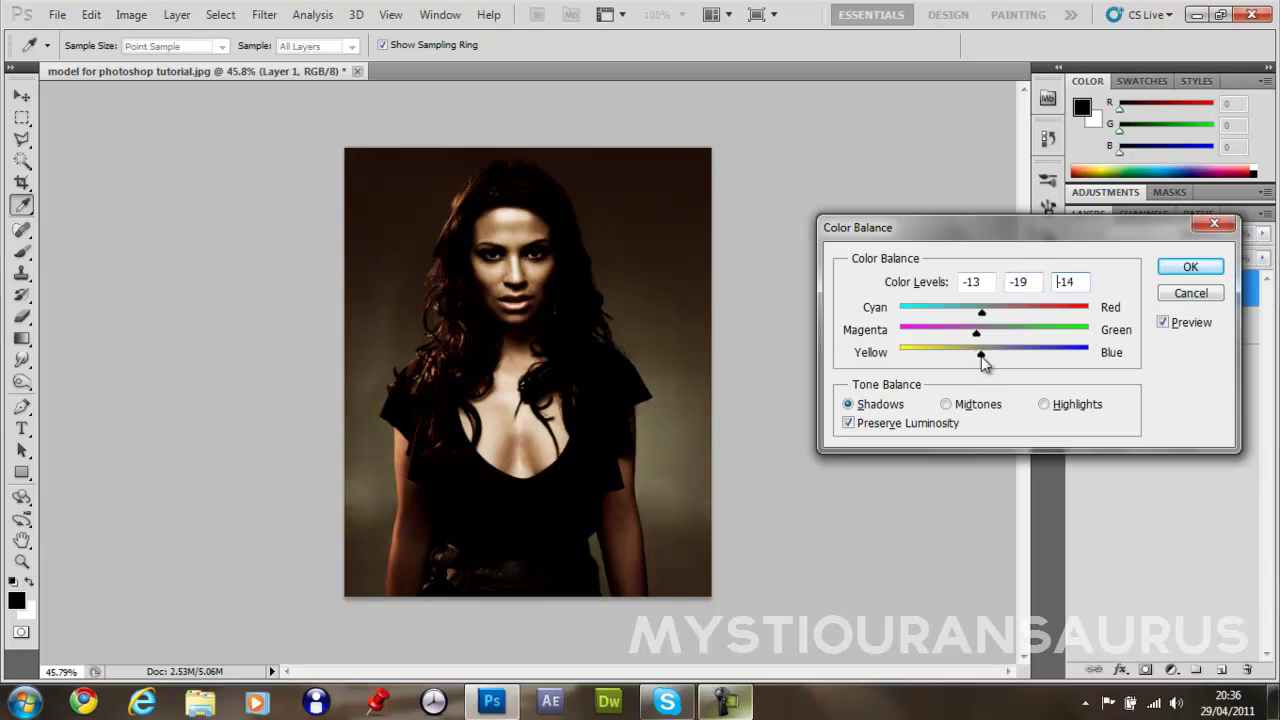
{"action": "left_click", "coordinate": [1052, 404]}
{"action": "left_click_drag", "start_coordinate": [993, 318], "coordinate": [1010, 343]}
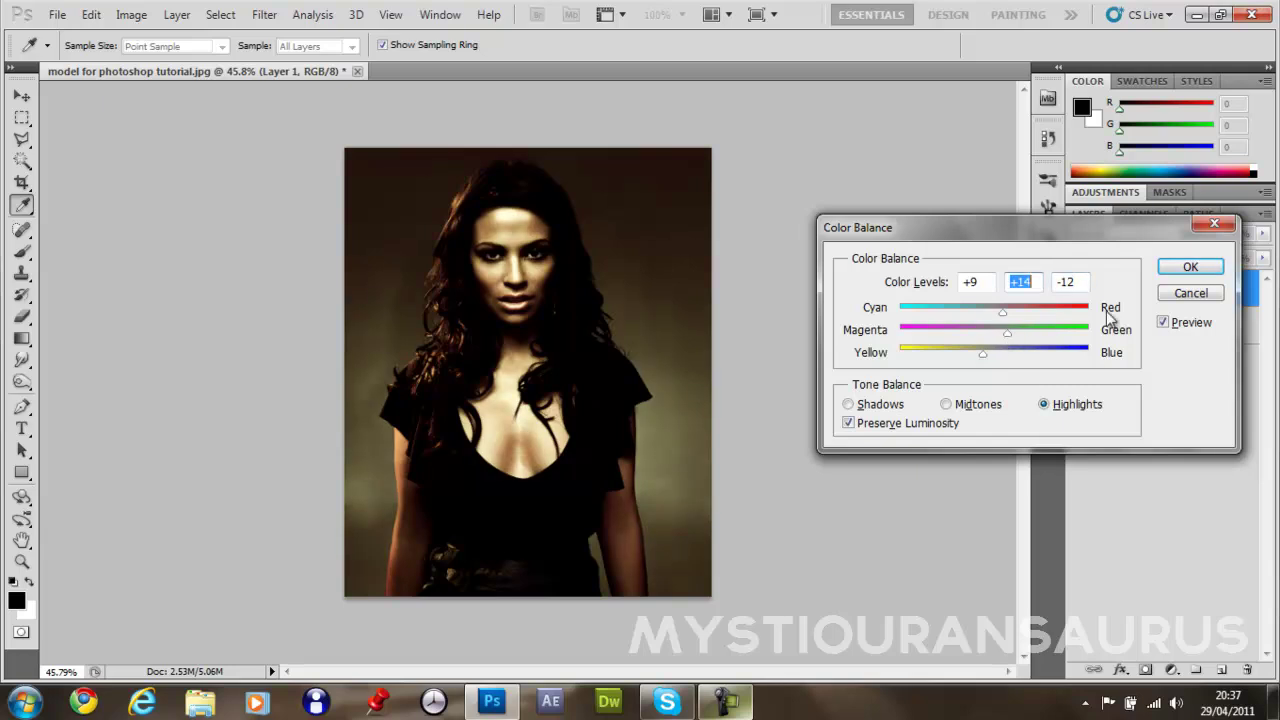
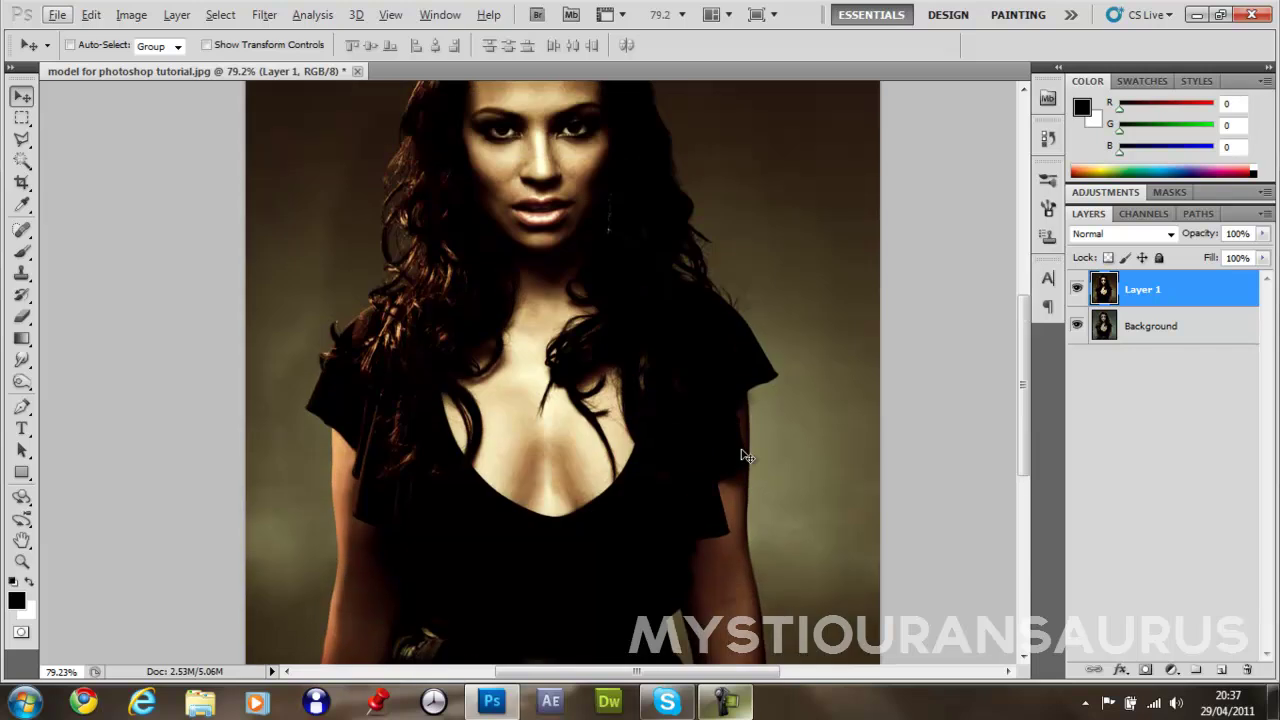
Step: Add a new empty layer above the color-balanced layer and set its blend mode to Overlay
{"action": "left_click", "coordinate": [1221, 669]}
{"action": "left_click", "coordinate": [1122, 233]}
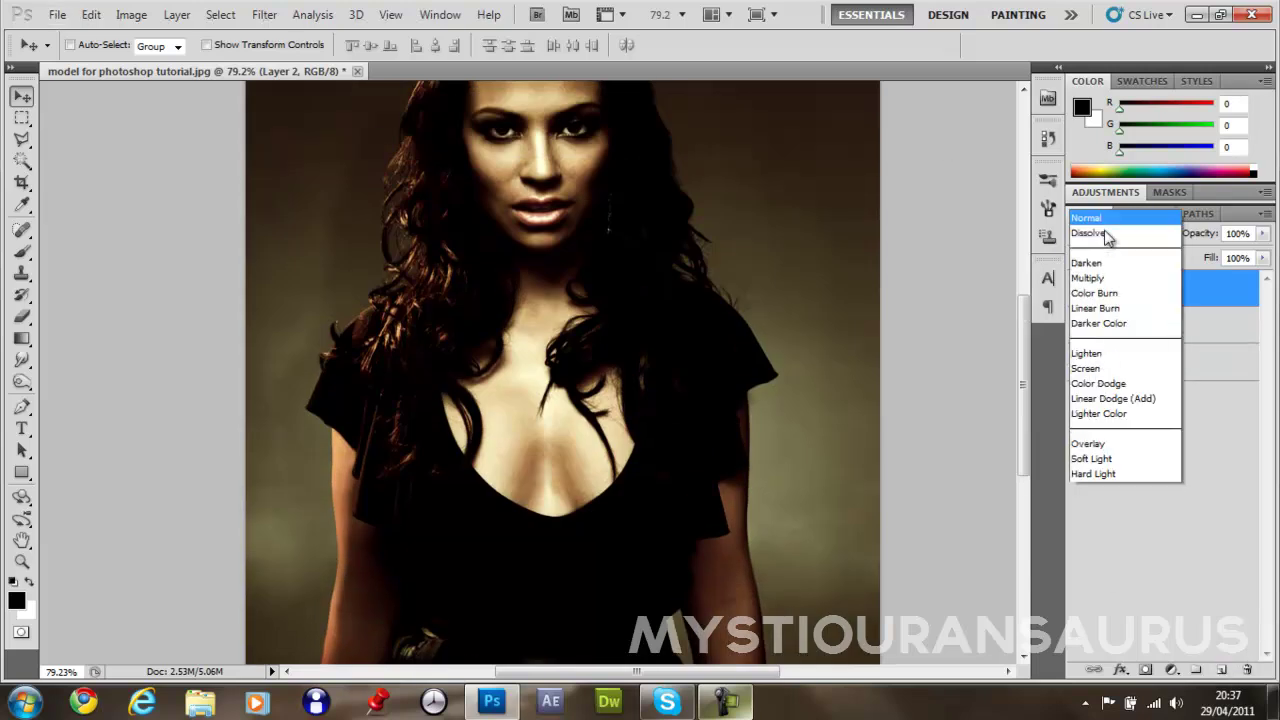
{"action": "left_click", "coordinate": [1100, 235]}
Step: Choose the Brush tool with the soft 35 px tip at 0% hardness
{"action": "left_click", "coordinate": [22, 251]}
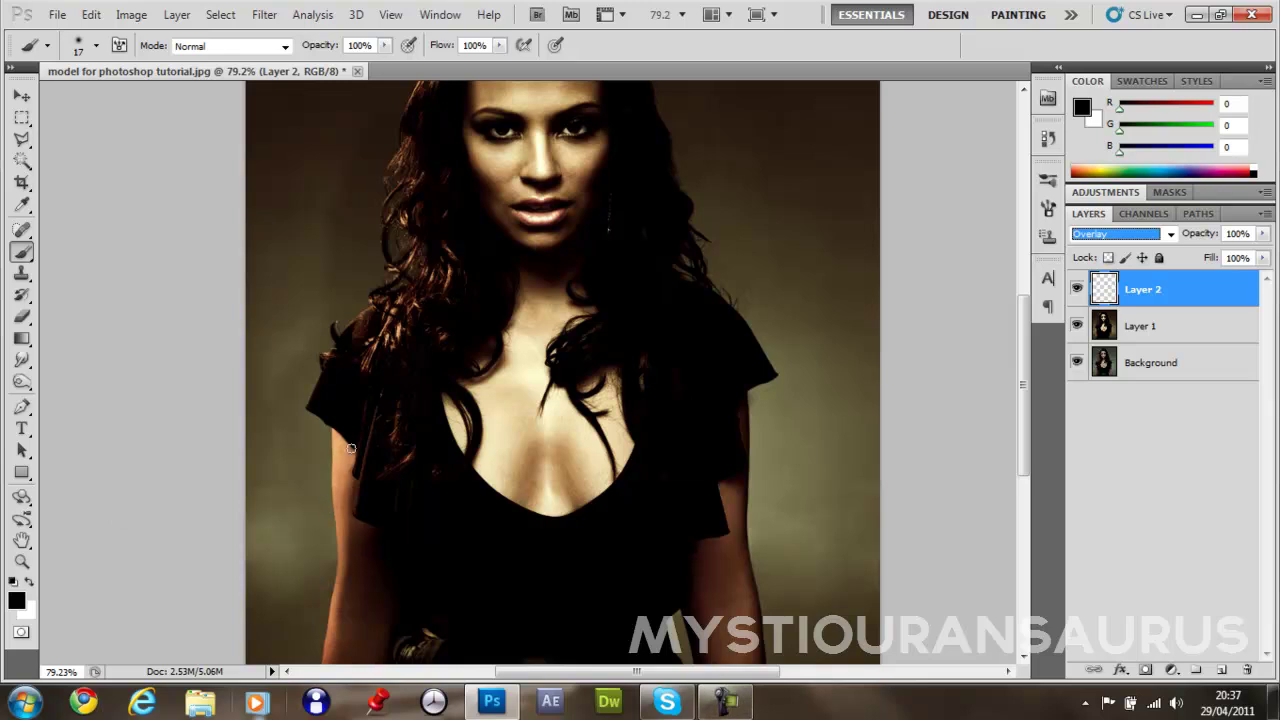
{"action": "left_click", "coordinate": [96, 45]}
{"action": "left_click", "coordinate": [70, 237]}
{"action": "left_click", "coordinate": [40, 237]}
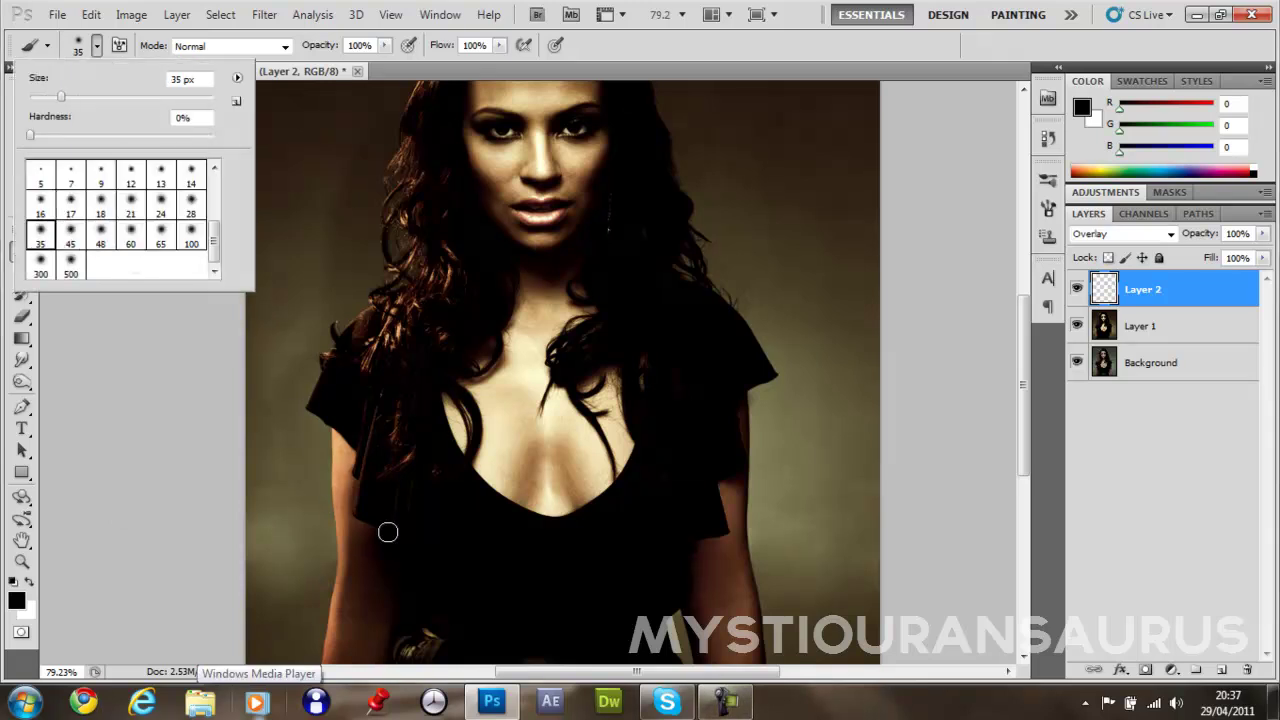
Step: Try black and white brush strokes on the model's upper arm below the sleeve, undoing each one
{"action": "left_click_drag", "start_coordinate": [340, 440], "coordinate": [352, 505]}
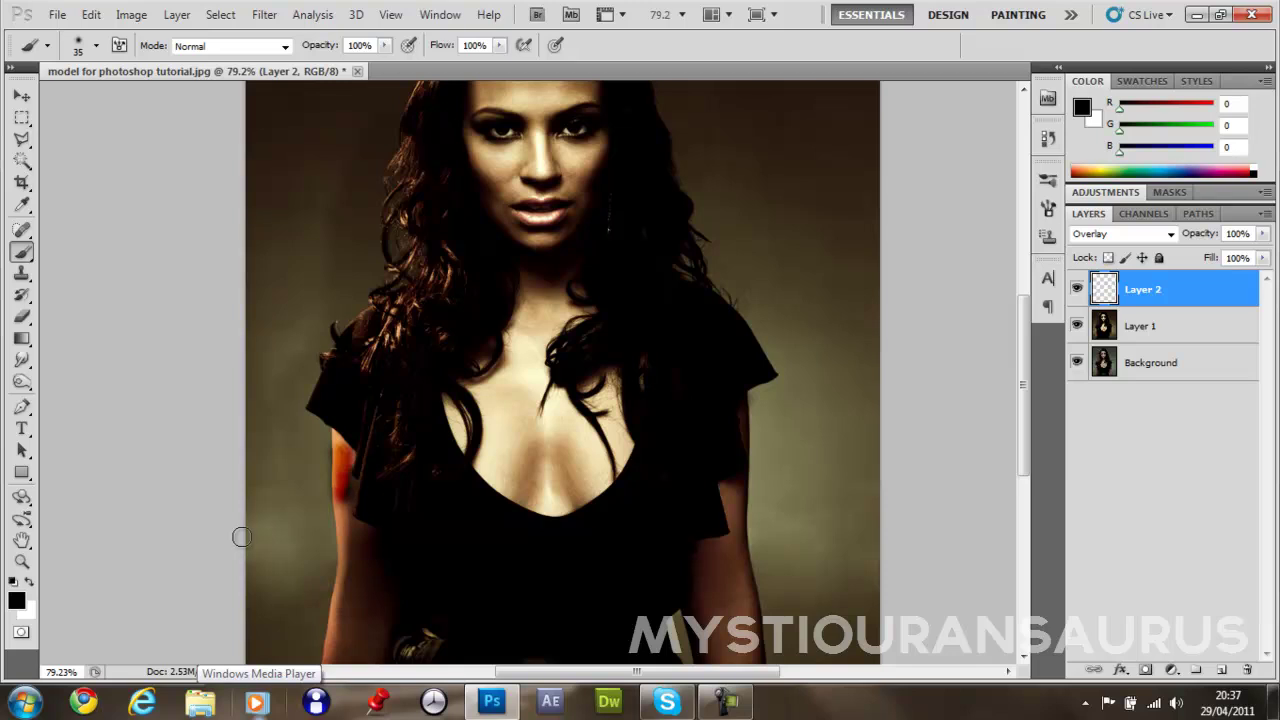
{"action": "key", "text": "ctrl+z"}
{"action": "key", "text": "x"}
{"action": "left_click_drag", "start_coordinate": [339, 446], "coordinate": [346, 500]}
{"action": "key", "text": "ctrl+z"}
{"action": "left_click_drag", "start_coordinate": [342, 448], "coordinate": [342, 490]}
{"action": "key", "text": "ctrl+z"}
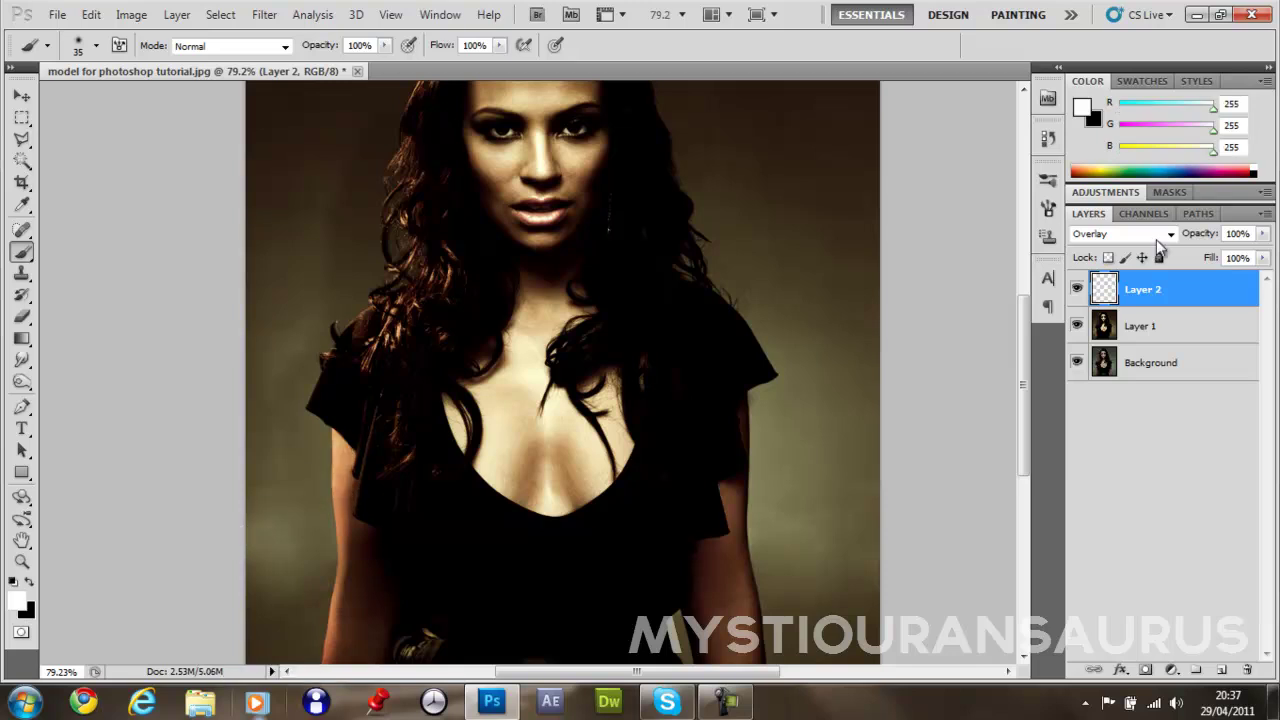
Step: Set the new Overlay layer's opacity to 50%
{"action": "double_click", "coordinate": [1238, 233]}
{"action": "type", "text": "50"}
Step: Try white brush strokes down the model's right arm from the sleeve to the forearm, undoing each one
{"action": "left_click_drag", "start_coordinate": [342, 449], "coordinate": [342, 492]}
{"action": "key", "text": "ctrl+z"}
{"action": "left_click_drag", "start_coordinate": [341, 446], "coordinate": [331, 614]}
{"action": "key", "text": "ctrl+z"}
{"action": "scroll", "coordinate": [396, 511], "scroll_direction": "down", "scroll_amount": 3}
{"action": "scroll", "coordinate": [405, 506], "scroll_direction": "up", "scroll_amount": 5}
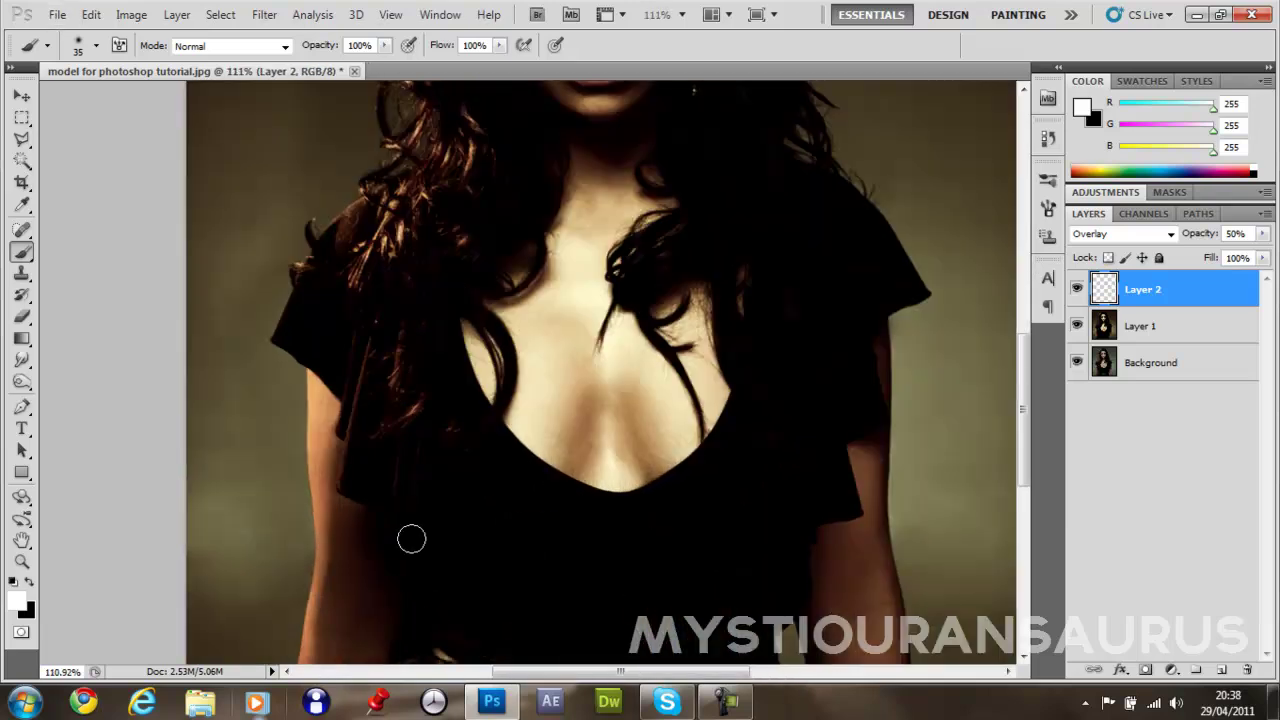
{"action": "scroll", "coordinate": [316, 521], "scroll_direction": "down", "scroll_amount": 2}
{"action": "left_click_drag", "start_coordinate": [309, 516], "coordinate": [296, 604]}
{"action": "key", "text": "ctrl+z"}
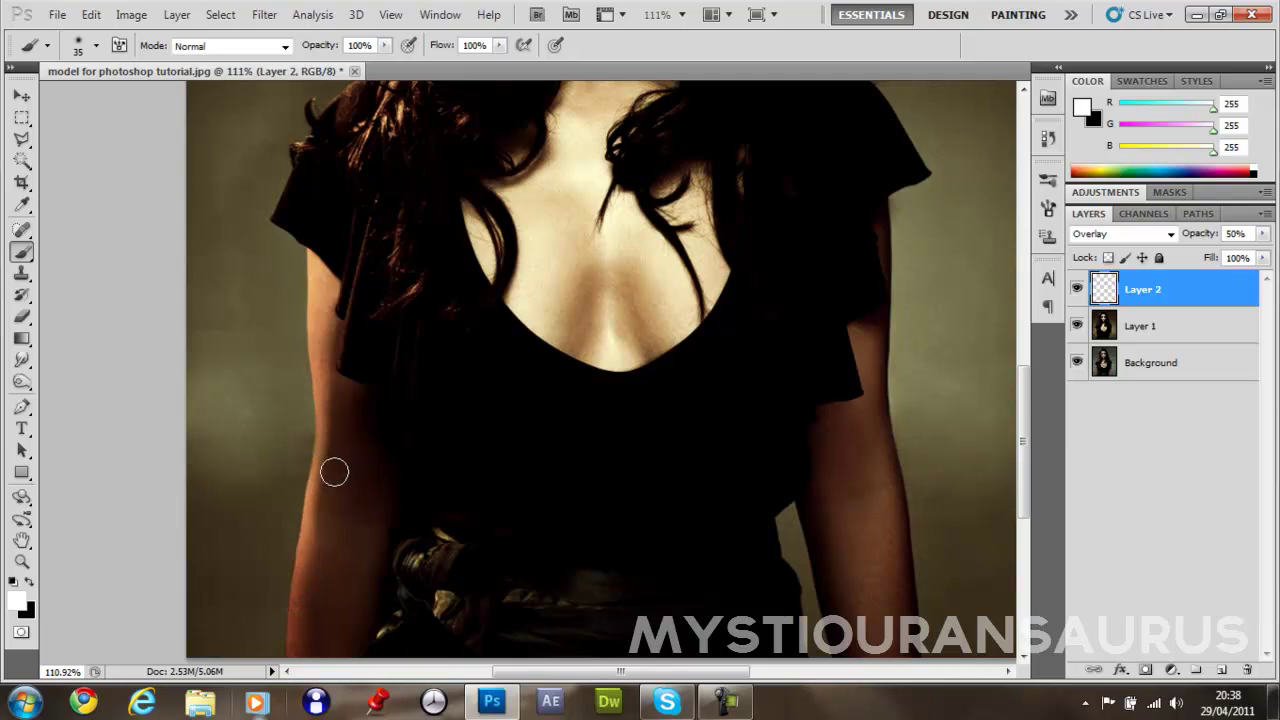
Step: Try to outline the model's right forearm with the freehand Lasso tool, and discard the selection
{"action": "left_click", "coordinate": [22, 140]}
{"action": "right_click", "coordinate": [22, 140]}
{"action": "left_click", "coordinate": [75, 139]}
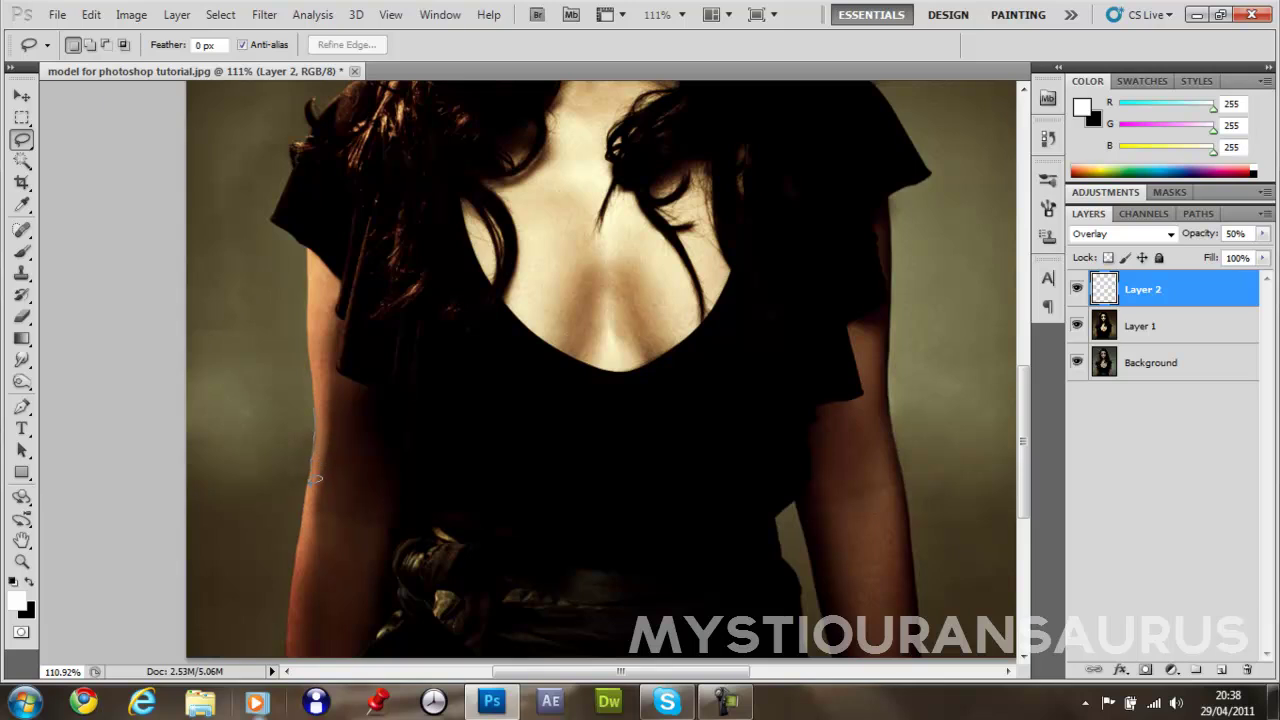
{"action": "mouse_move", "coordinate": [306, 497]}
{"action": "left_mouse_down"}
{"action": "mouse_move", "coordinate": [340, 506]}
{"action": "mouse_move", "coordinate": [321, 436]}
{"action": "mouse_move", "coordinate": [300, 526]}
{"action": "left_mouse_up"}
{"action": "left_click", "coordinate": [362, 499]}
{"action": "left_click", "coordinate": [437, 458]}
Step: Brush white highlights along the model's right arm, covering the forearm and the upper arm below the sleeve
{"action": "left_click", "coordinate": [22, 251]}
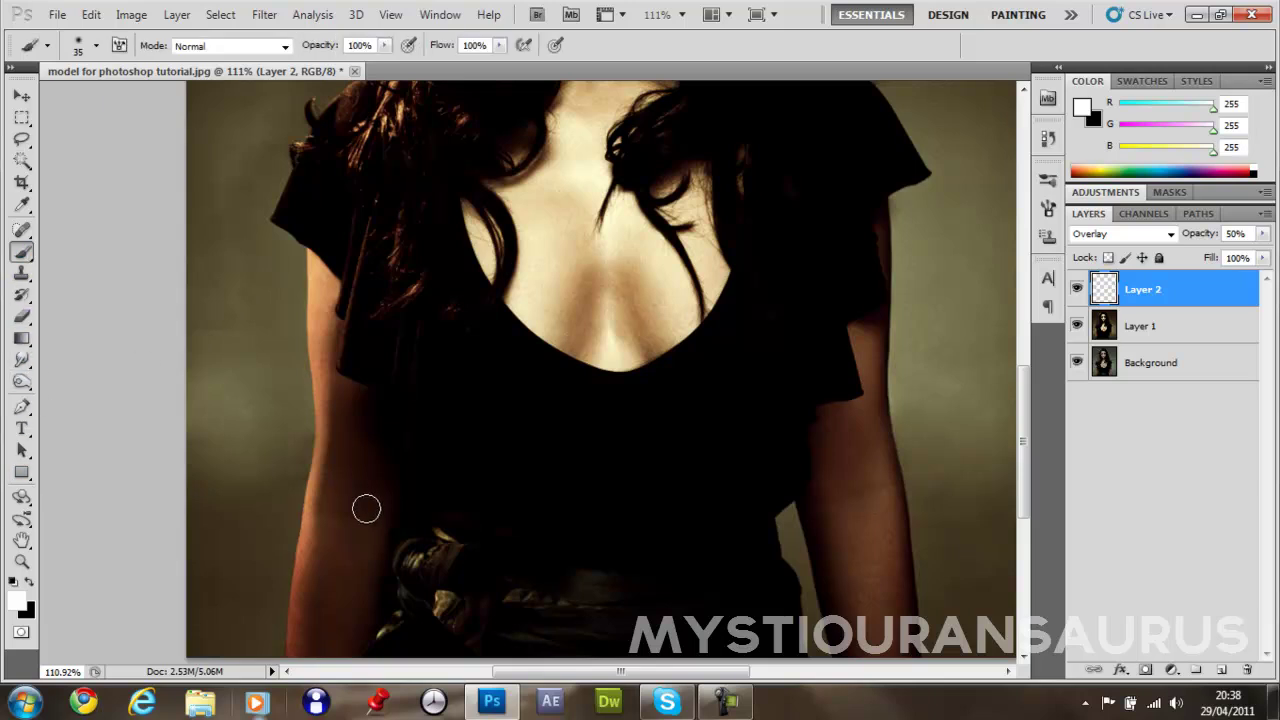
{"action": "mouse_move", "coordinate": [323, 483]}
{"action": "left_mouse_down"}
{"action": "mouse_move", "coordinate": [305, 555]}
{"action": "mouse_move", "coordinate": [305, 662]}
{"action": "left_mouse_up"}
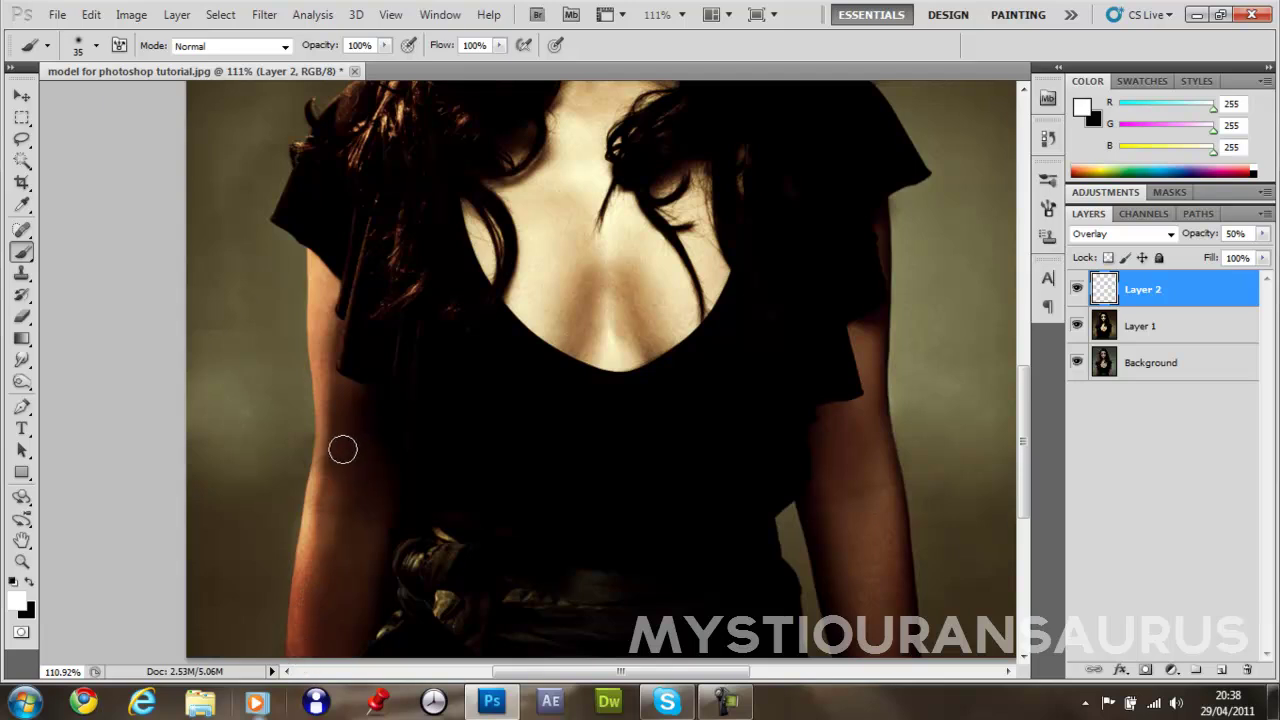
{"action": "mouse_move", "coordinate": [329, 445]}
{"action": "left_mouse_down"}
{"action": "mouse_move", "coordinate": [341, 389]}
{"action": "mouse_move", "coordinate": [331, 383]}
{"action": "mouse_move", "coordinate": [330, 422]}
{"action": "mouse_move", "coordinate": [323, 380]}
{"action": "mouse_move", "coordinate": [334, 449]}
{"action": "mouse_move", "coordinate": [317, 284]}
{"action": "left_mouse_up"}
Step: Brush white highlights along the outer side of the model's left arm, undoing the last stroke
{"action": "key", "text": "ctrl+0"}
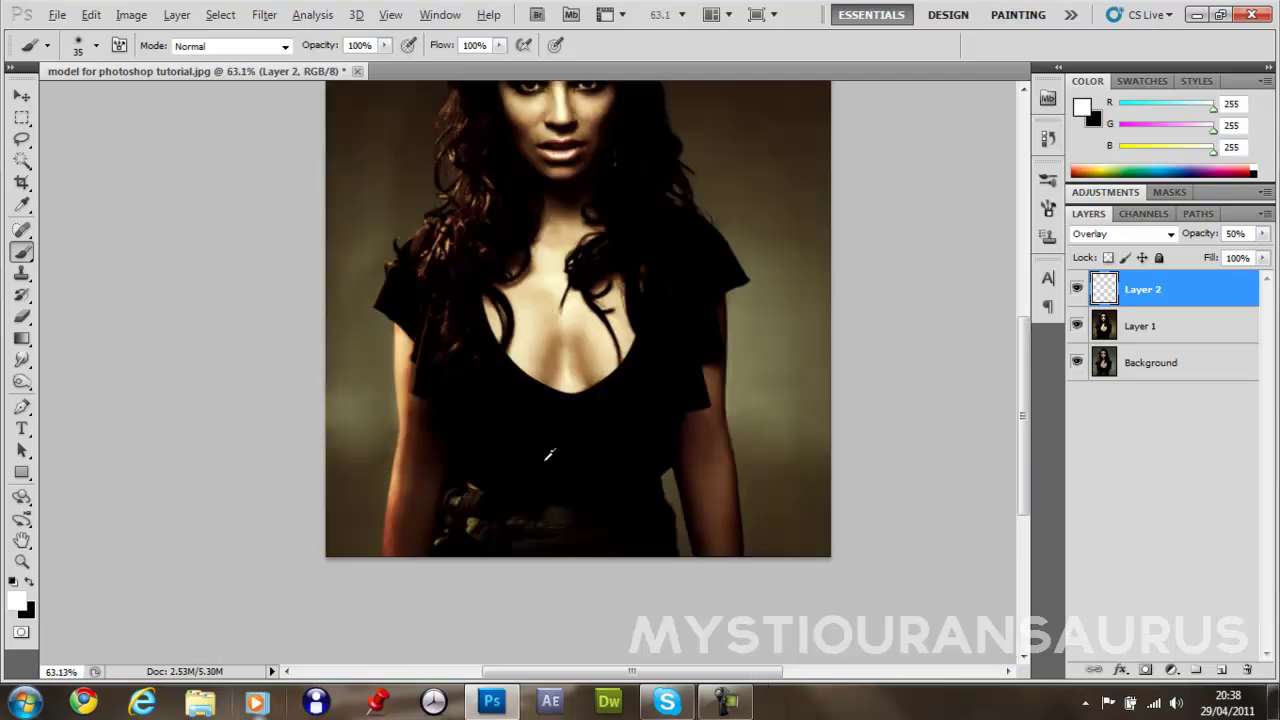
{"action": "left_click_drag", "start_coordinate": [716, 382], "coordinate": [722, 418]}
{"action": "mouse_move", "coordinate": [754, 525]}
{"action": "left_mouse_down"}
{"action": "mouse_move", "coordinate": [750, 555]}
{"action": "mouse_move", "coordinate": [728, 493]}
{"action": "mouse_move", "coordinate": [714, 549]}
{"action": "left_mouse_up"}
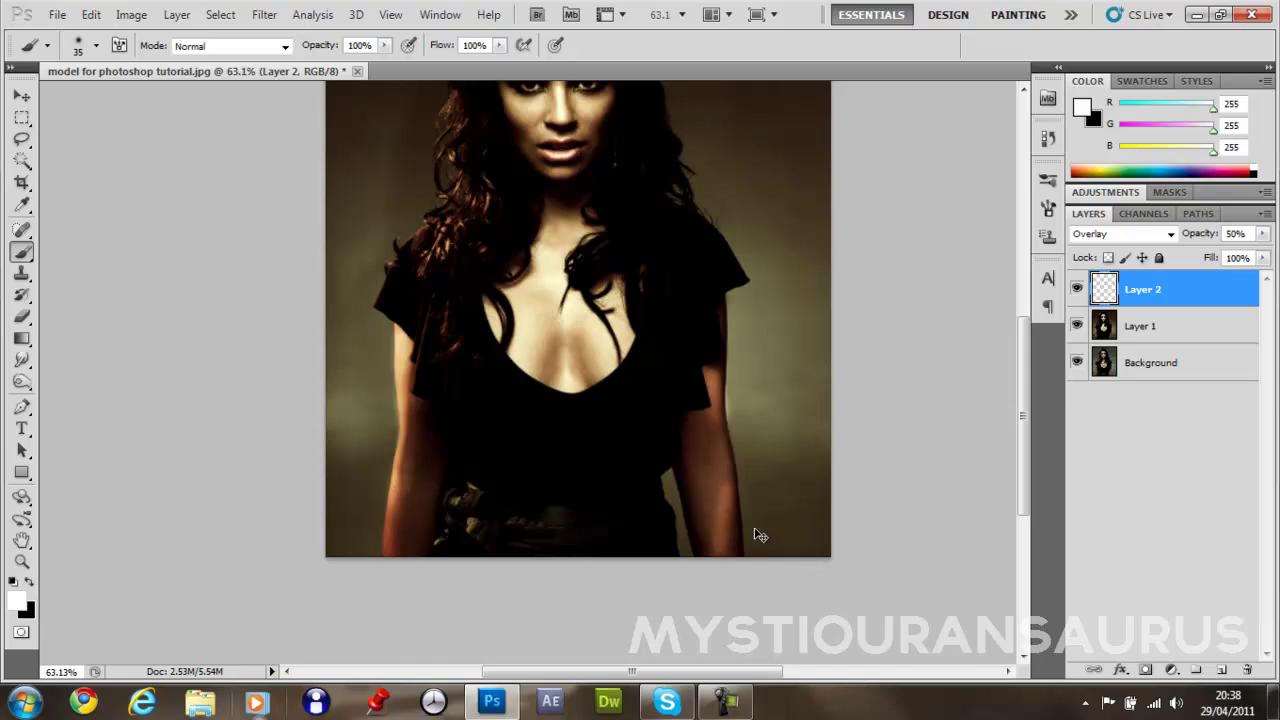
{"action": "key", "text": "ctrl+z"}
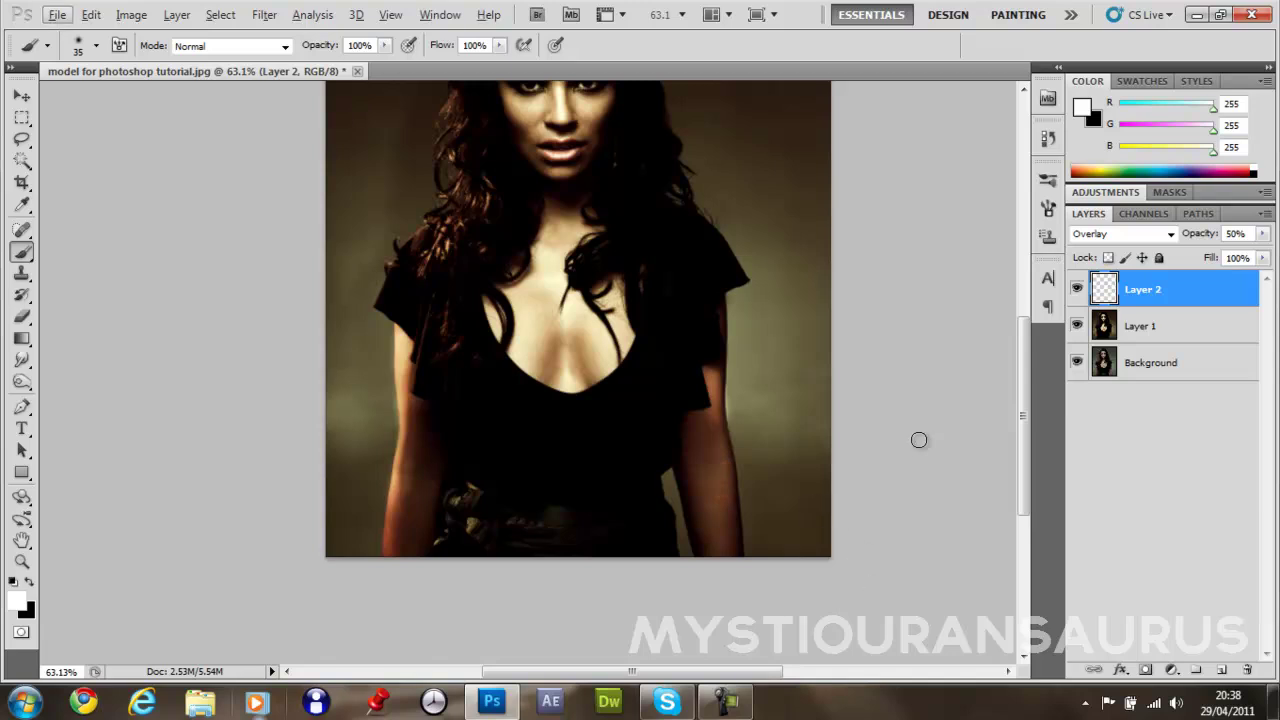
Step: Shade the outer edge of the model's left forearm in black with the soft 17 px brush tip
{"action": "key", "text": "x"}
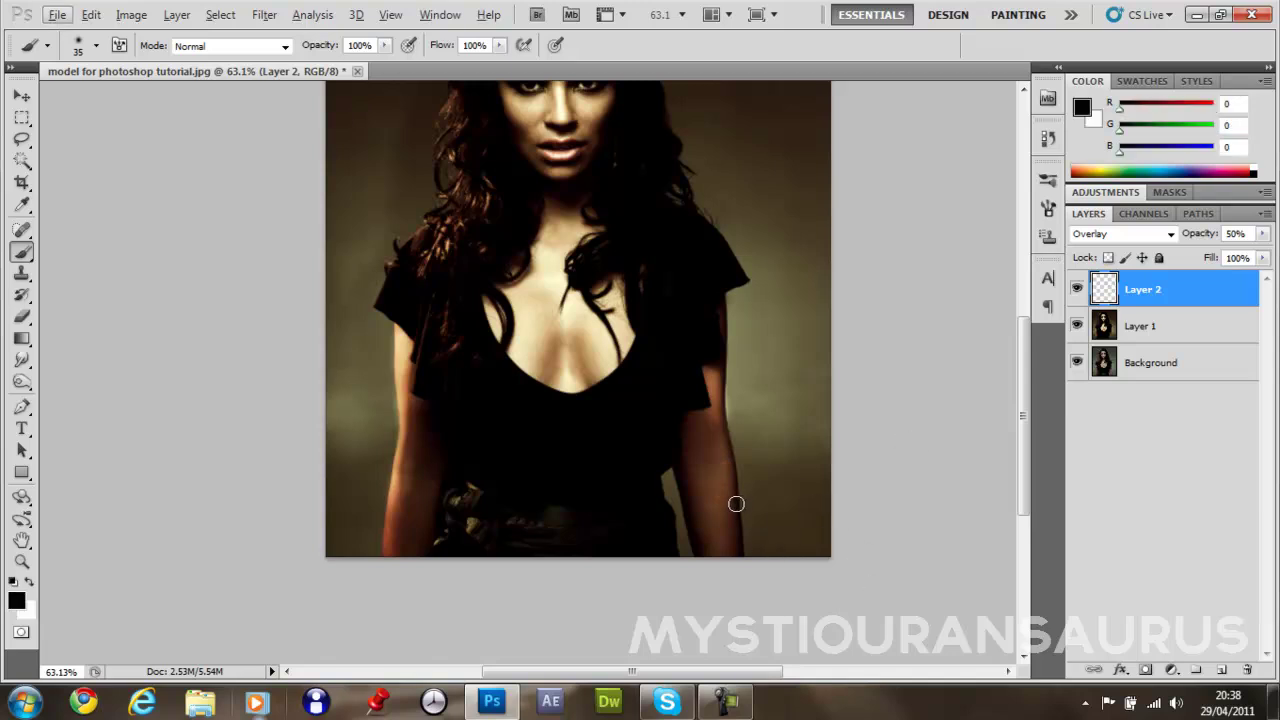
{"action": "left_click_drag", "start_coordinate": [734, 504], "coordinate": [743, 557]}
{"action": "key", "text": "ctrl+z"}
{"action": "left_click", "coordinate": [97, 47]}
{"action": "left_click", "coordinate": [70, 205]}
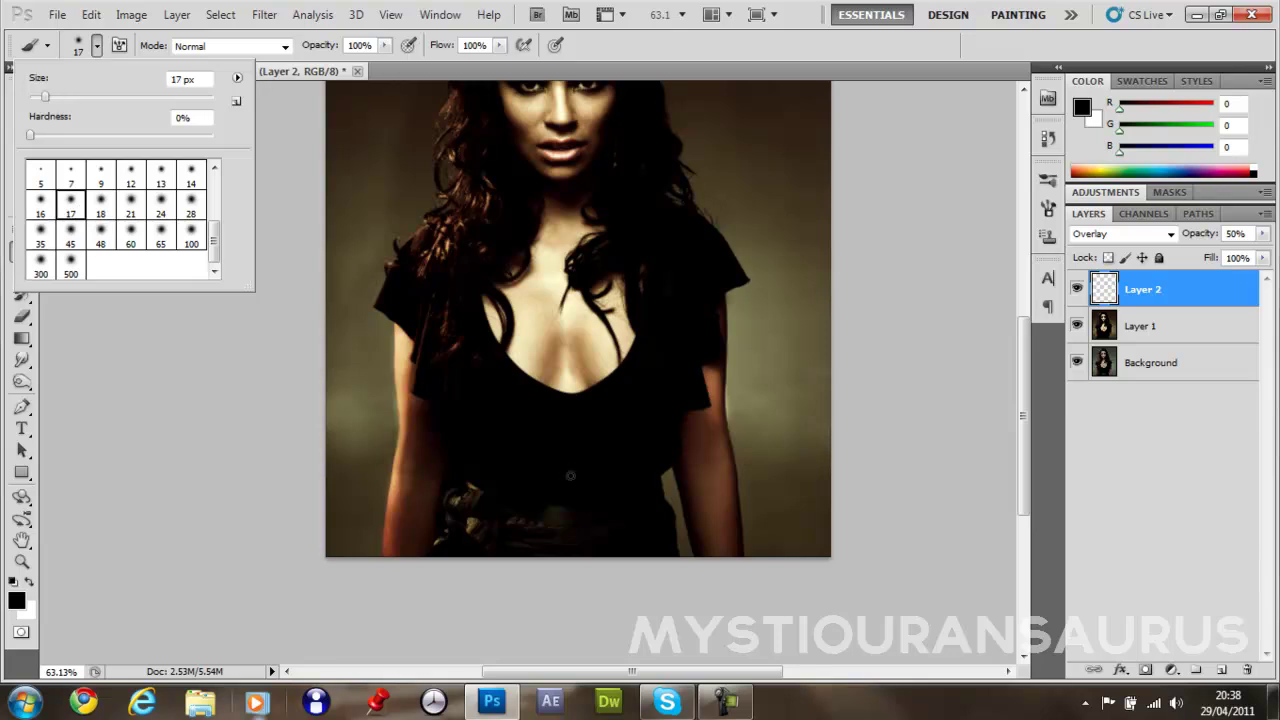
{"action": "left_click", "coordinate": [734, 479]}
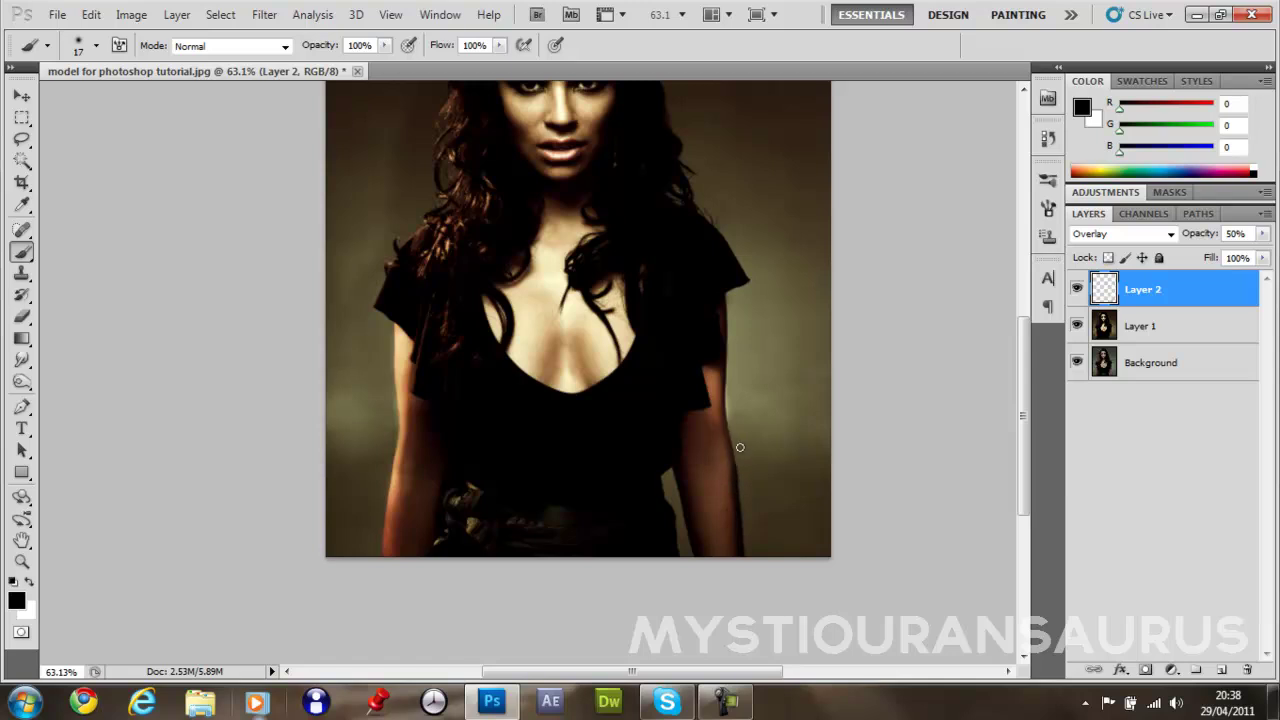
{"action": "key", "text": "ctrl+alt+z"}
{"action": "left_click", "coordinate": [694, 552]}
Step: Merge the Overlay layer with Layer 1 and toggle the merged layer's visibility to compare it with the original portrait
{"action": "scroll", "coordinate": [732, 468], "scroll_direction": "down", "scroll_amount": 3}
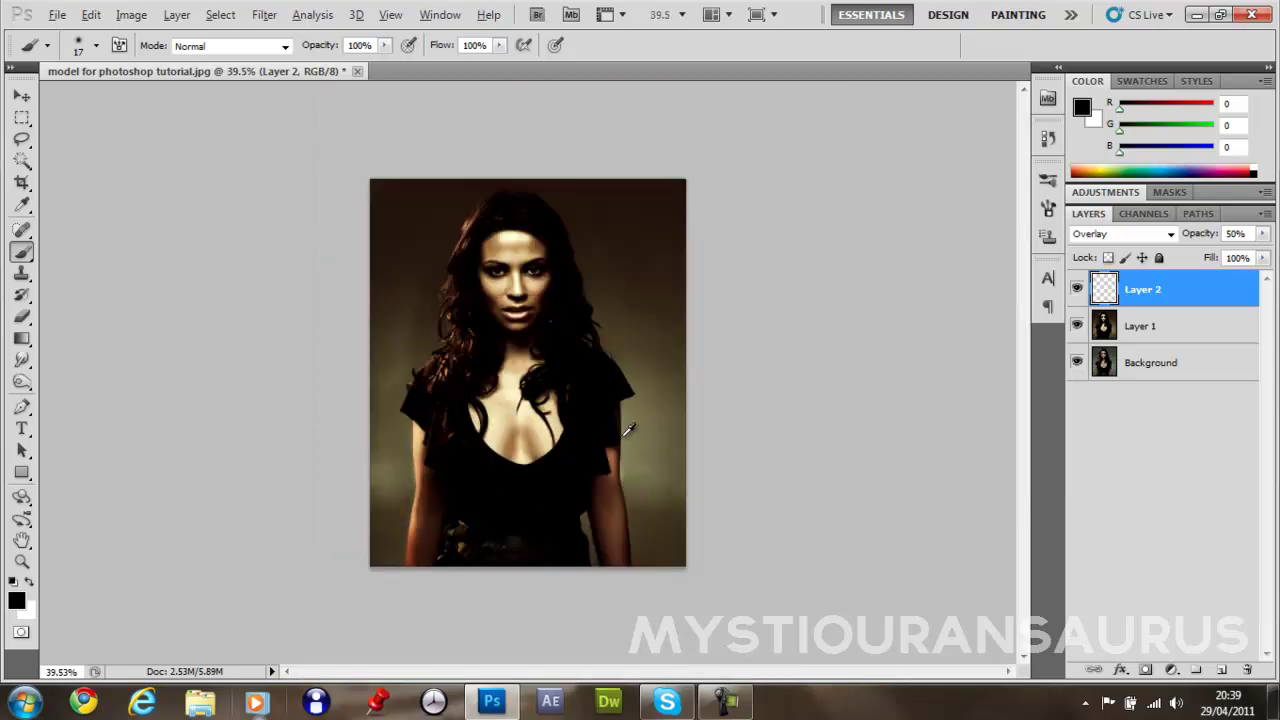
{"action": "left_click", "coordinate": [1155, 326], "text": "shift"}
{"action": "key", "text": "ctrl+e"}
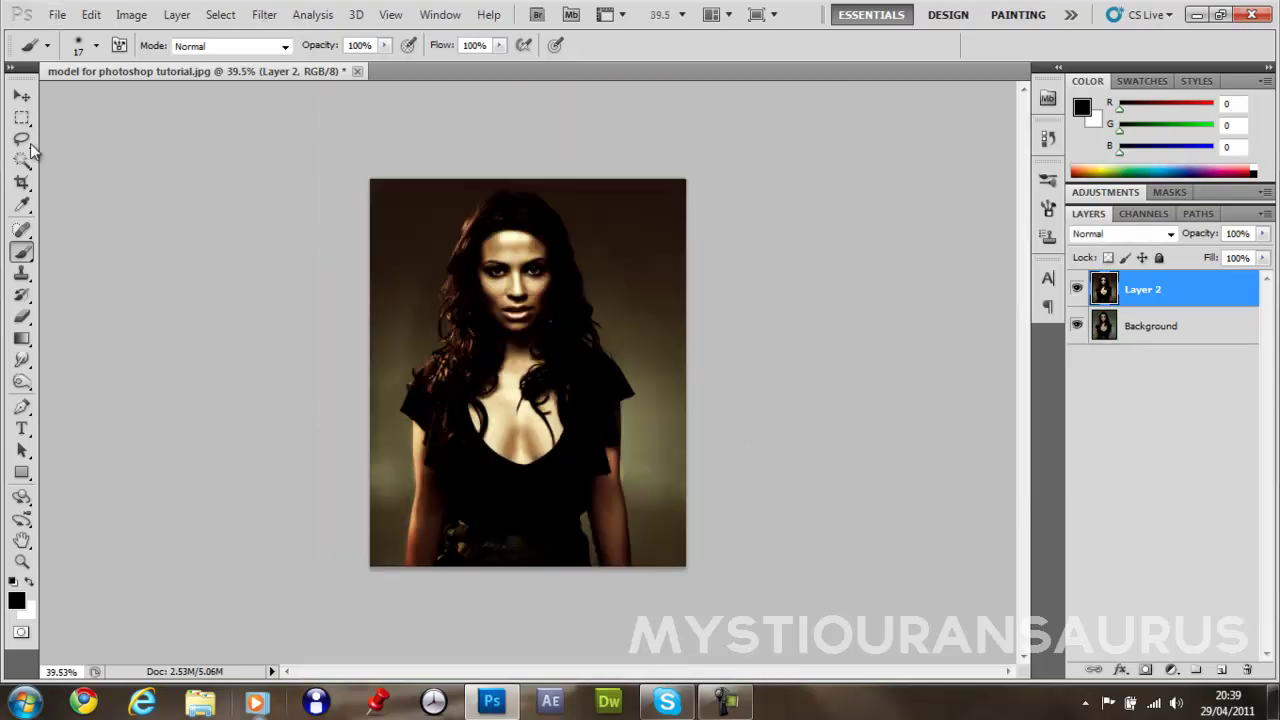
{"action": "left_click", "coordinate": [21, 96]}
{"action": "left_click", "coordinate": [1077, 289]}
{"action": "left_click", "coordinate": [1077, 289]}
{"action": "left_click", "coordinate": [1077, 289]}
{"action": "left_click", "coordinate": [1077, 289]}
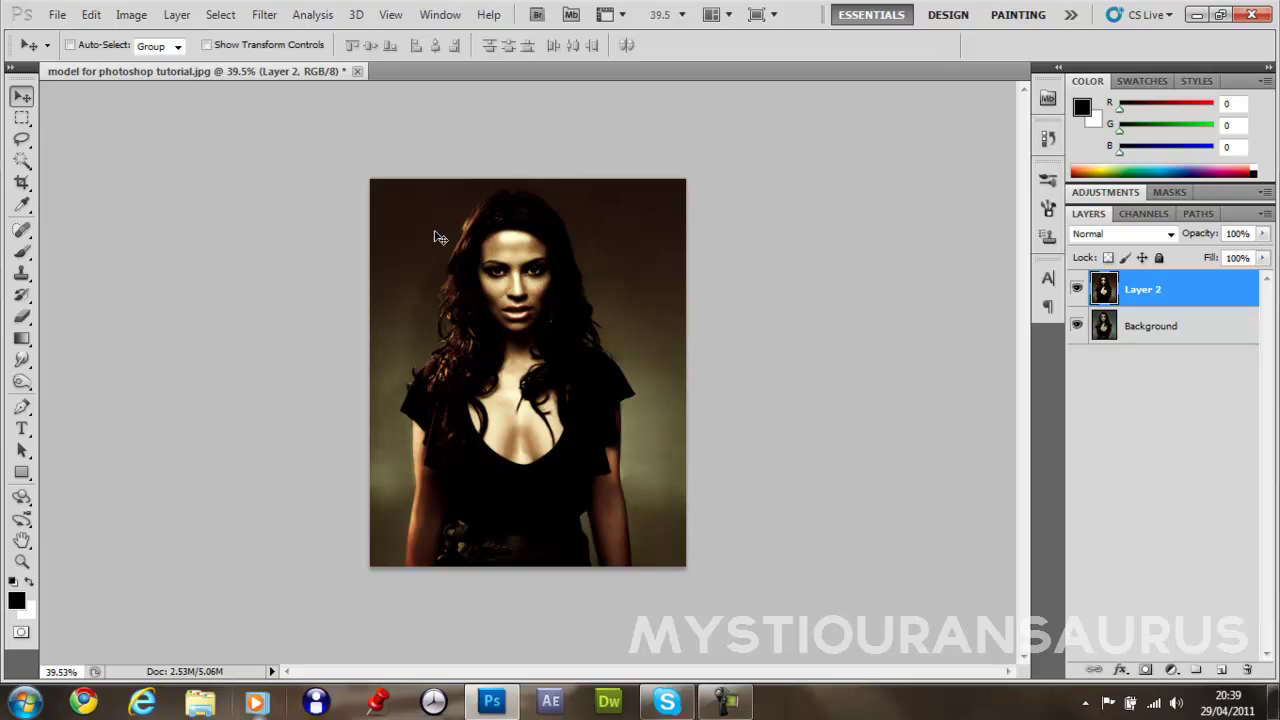
Step: Add a new empty layer above the merged layer and set its blend mode to Overlay
{"action": "scroll", "coordinate": [436, 234], "scroll_direction": "up", "scroll_amount": 2}
{"action": "scroll", "coordinate": [497, 354], "scroll_direction": "up", "scroll_amount": 2}
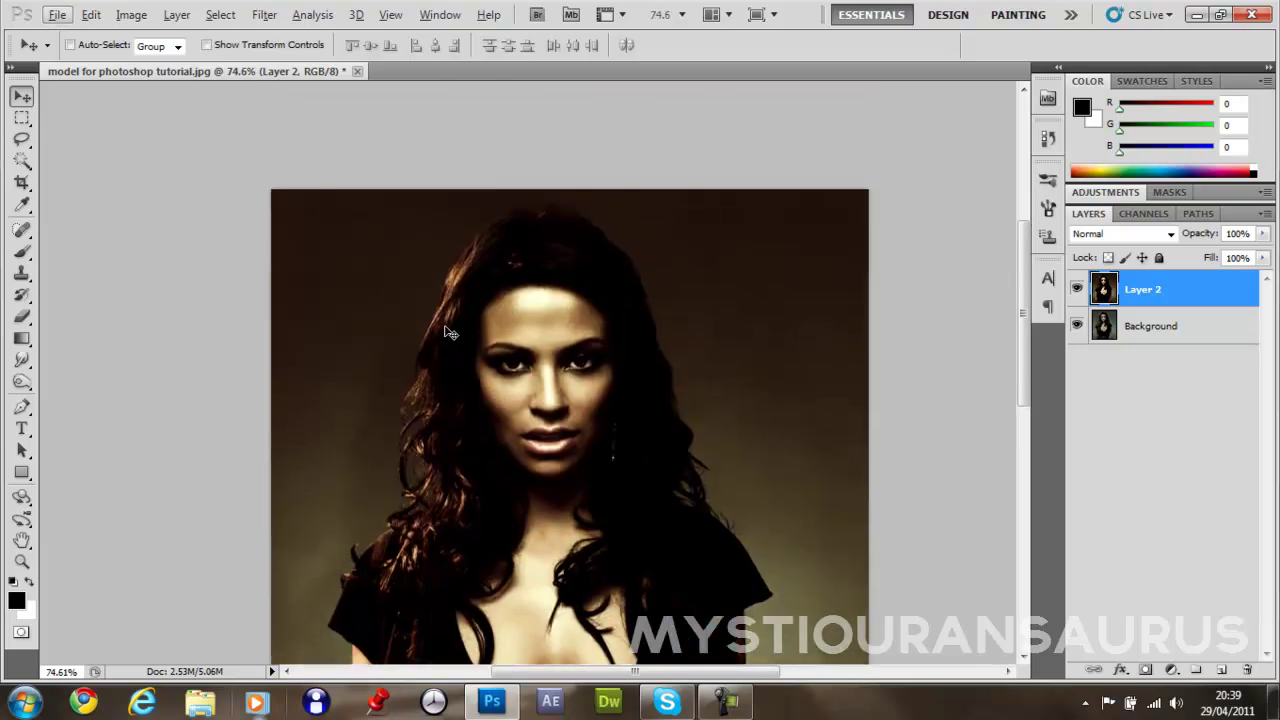
{"action": "left_click", "coordinate": [1217, 670]}
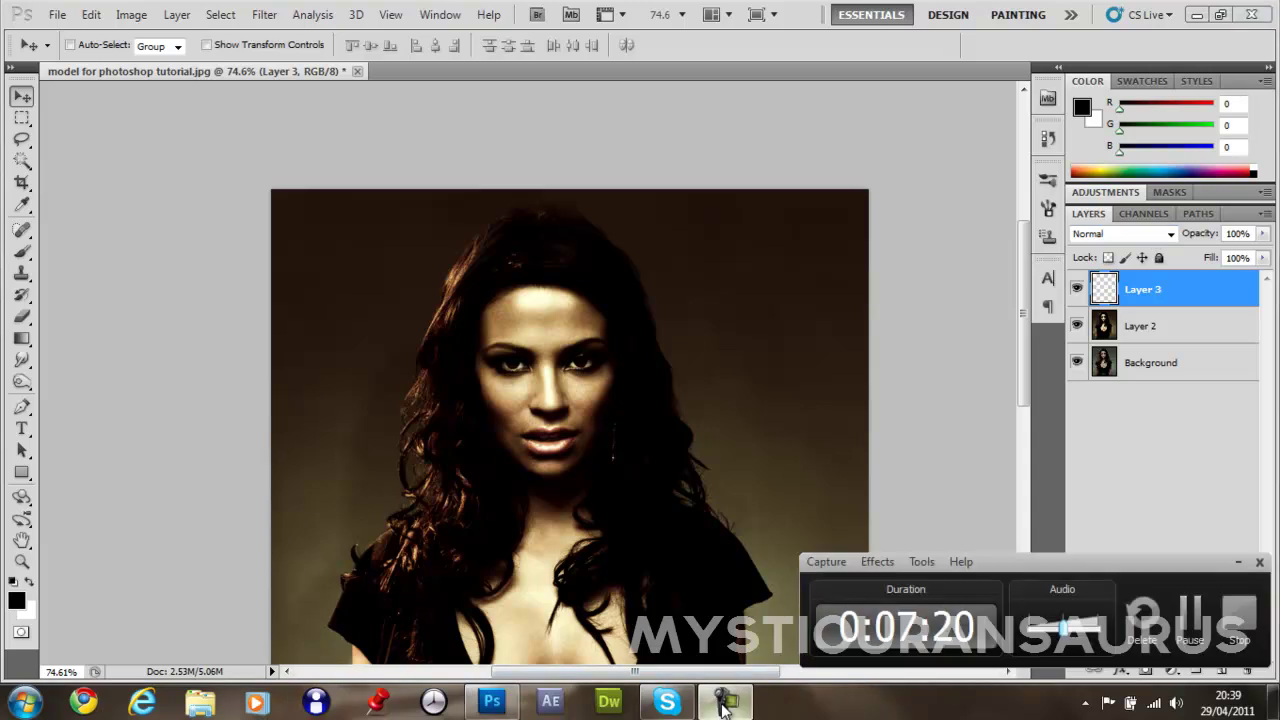
{"action": "left_click", "coordinate": [1166, 236]}
{"action": "left_click", "coordinate": [1126, 236]}
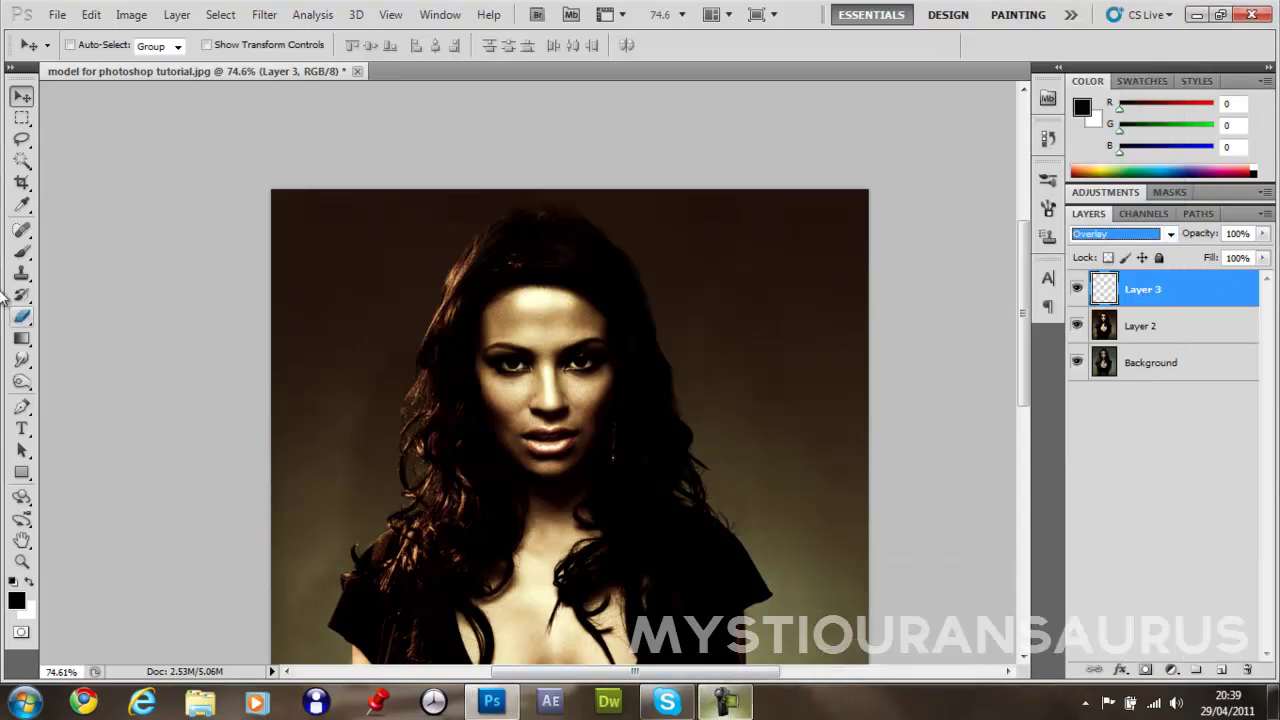
Step: Brush white highlights on the upper hair along the model's right side of the head
{"action": "left_click", "coordinate": [22, 250]}
{"action": "left_click", "coordinate": [29, 581]}
{"action": "mouse_move", "coordinate": [458, 271]}
{"action": "left_mouse_down"}
{"action": "mouse_move", "coordinate": [464, 303]}
{"action": "mouse_move", "coordinate": [447, 298]}
{"action": "mouse_move", "coordinate": [432, 328]}
{"action": "left_mouse_up"}
{"action": "mouse_move", "coordinate": [471, 264]}
{"action": "left_mouse_down"}
{"action": "mouse_move", "coordinate": [453, 275]}
{"action": "mouse_move", "coordinate": [473, 246]}
{"action": "left_mouse_up"}
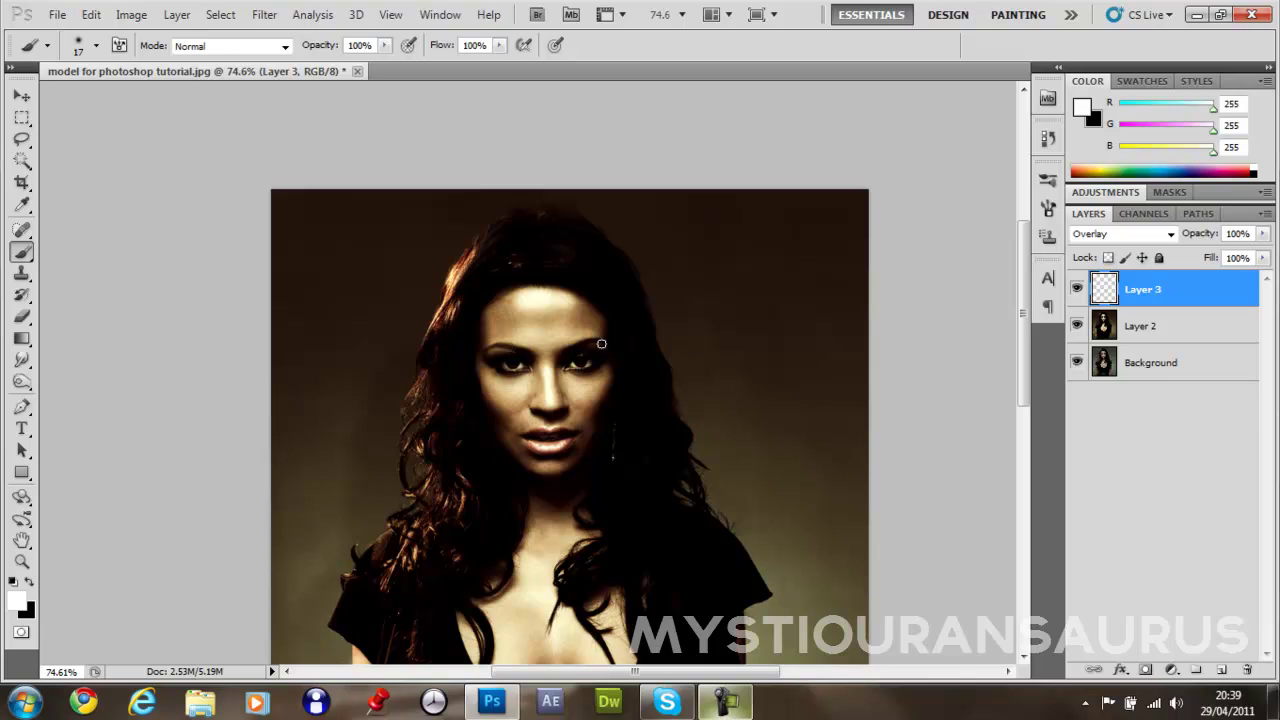
Step: Set the hair highlight layer's opacity to 50% and brush more white highlights on the lower curls
{"action": "left_click", "coordinate": [1242, 234]}
{"action": "type", "text": "50"}
{"action": "key", "text": "Return"}
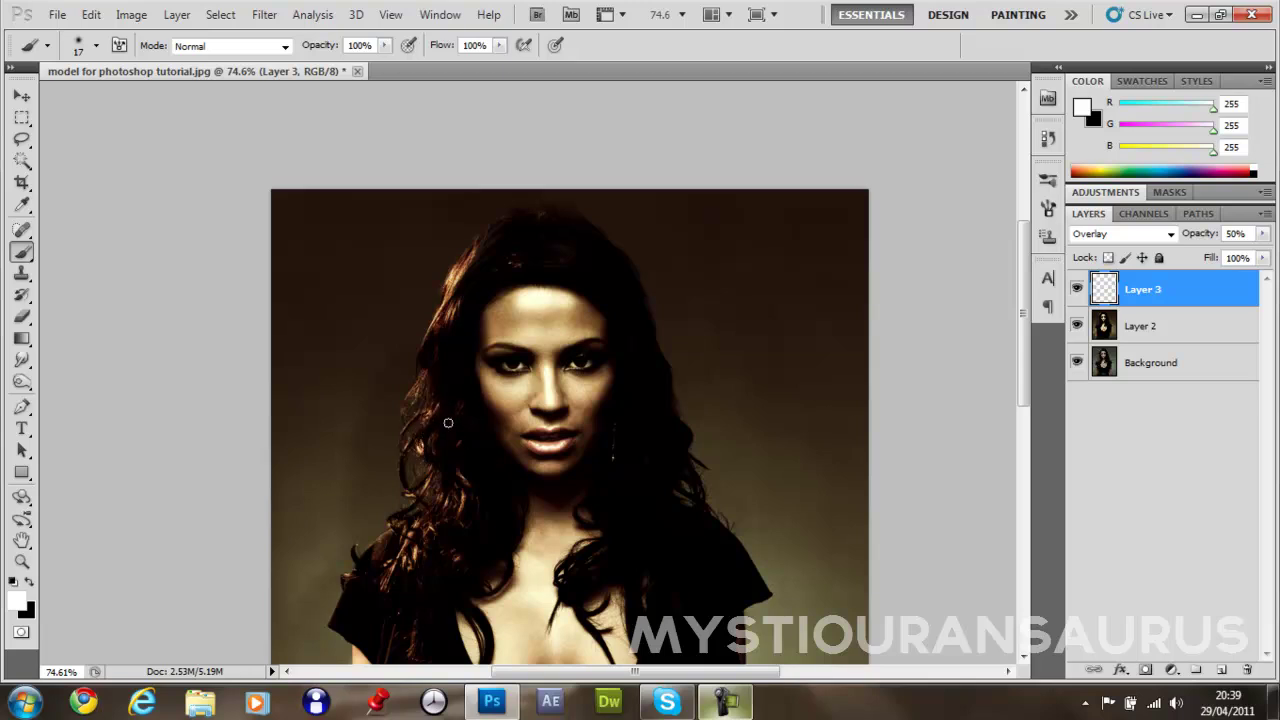
{"action": "mouse_move", "coordinate": [406, 454]}
{"action": "left_mouse_down"}
{"action": "mouse_move", "coordinate": [434, 477]}
{"action": "mouse_move", "coordinate": [407, 553]}
{"action": "left_mouse_up"}
{"action": "left_click_drag", "start_coordinate": [462, 491], "coordinate": [470, 523]}
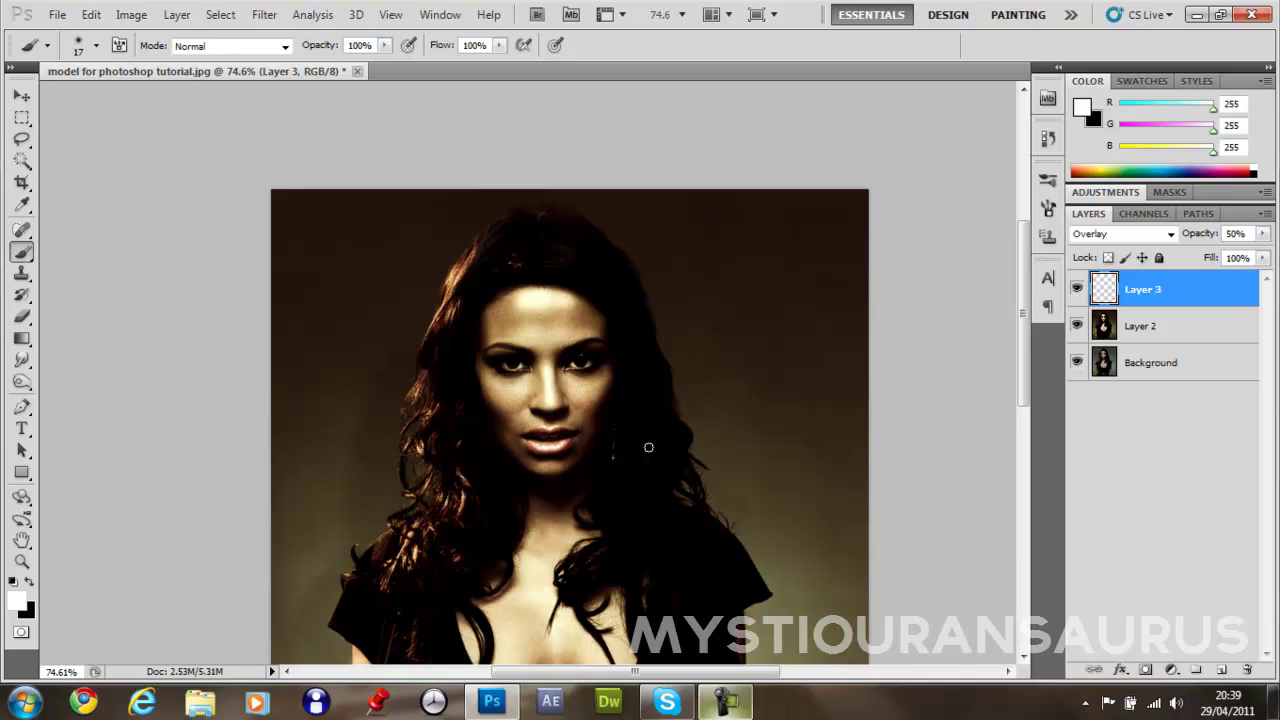
Step: Merge the hair highlight layer with the retouched portrait layer below it
{"action": "scroll", "coordinate": [607, 451], "scroll_direction": "down", "scroll_amount": 3}
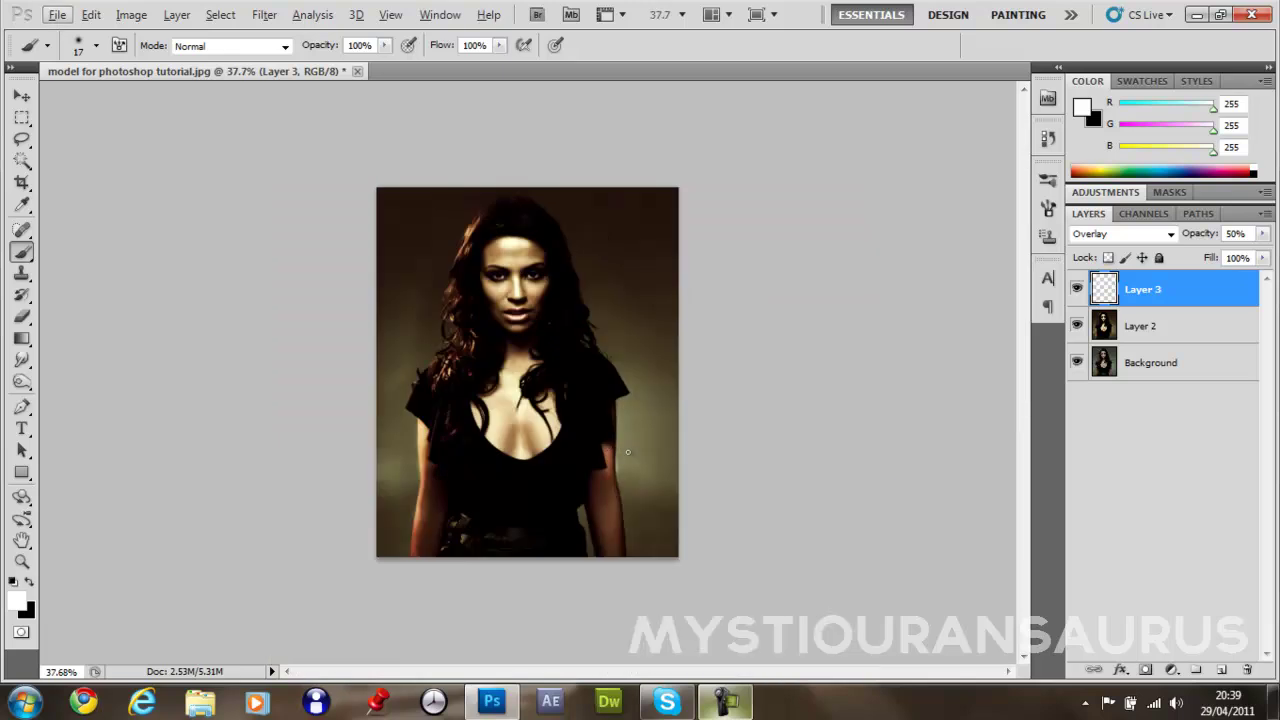
{"action": "left_click", "coordinate": [1170, 327], "text": "shift"}
{"action": "key", "text": "ctrl+e"}
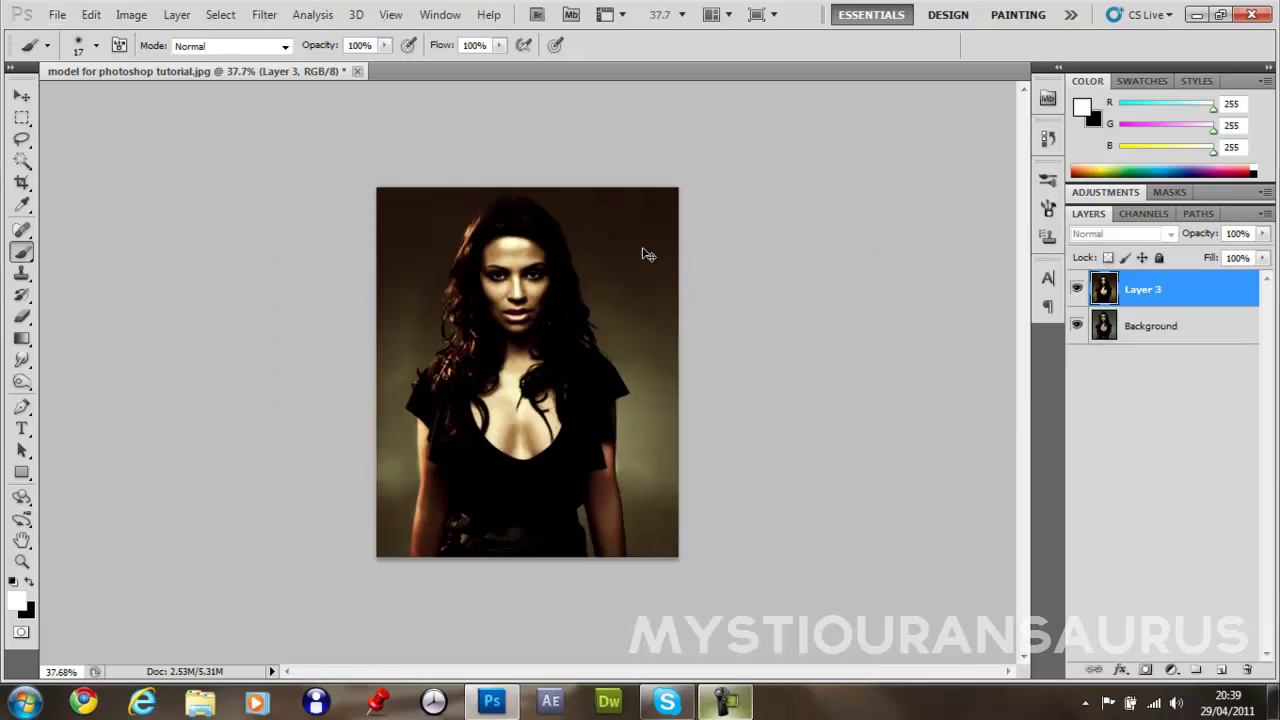
{"action": "left_click", "coordinate": [22, 97]}
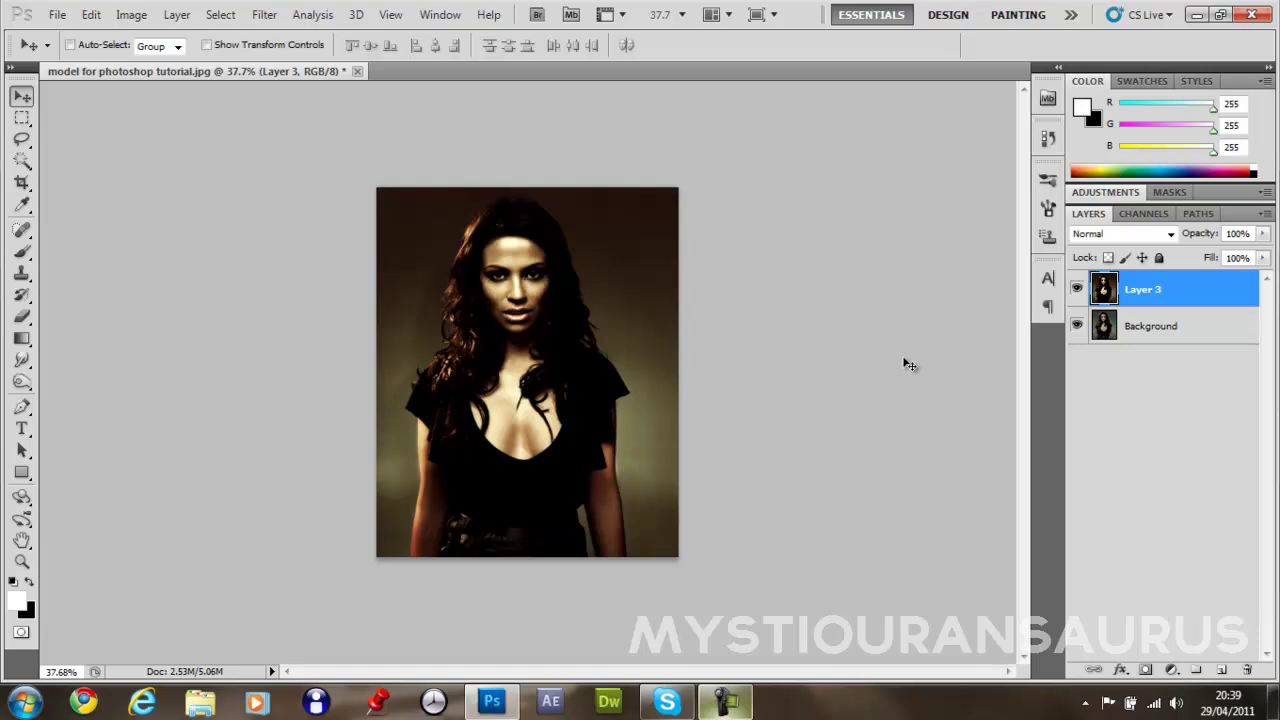
Step: Try desaturating the merged portrait layer to black and white, and undo it
{"action": "key", "text": "ctrl+shift+u"}
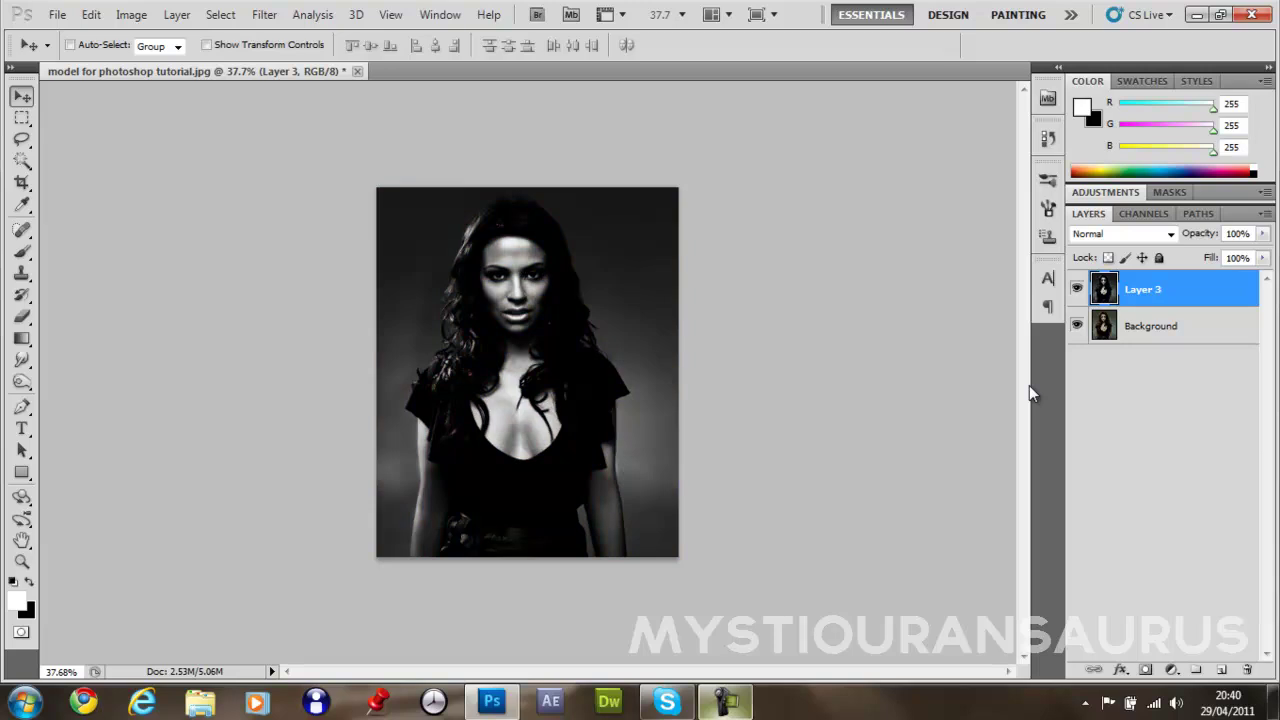
{"action": "key", "text": "ctrl+z"}
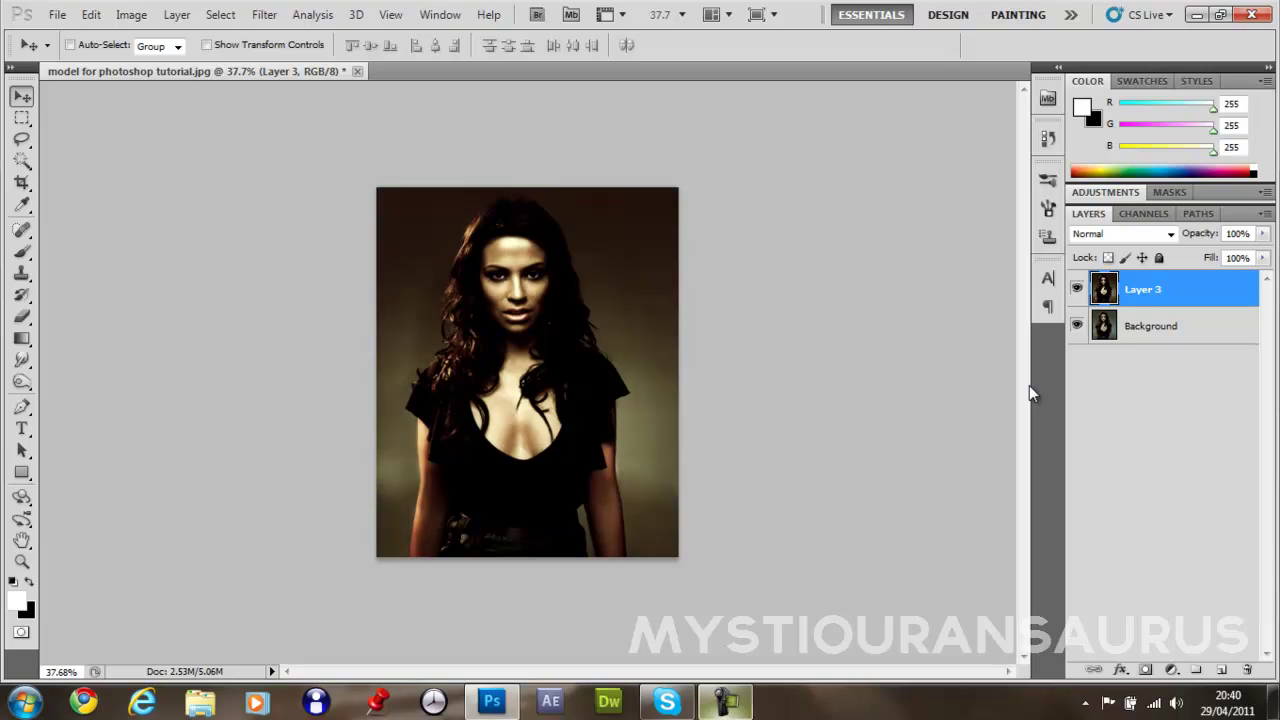
Step: Toggle the merged layer's visibility to compare the finished retouch with the original photo
{"action": "left_click", "coordinate": [1077, 289]}
{"action": "left_click", "coordinate": [1078, 292]}
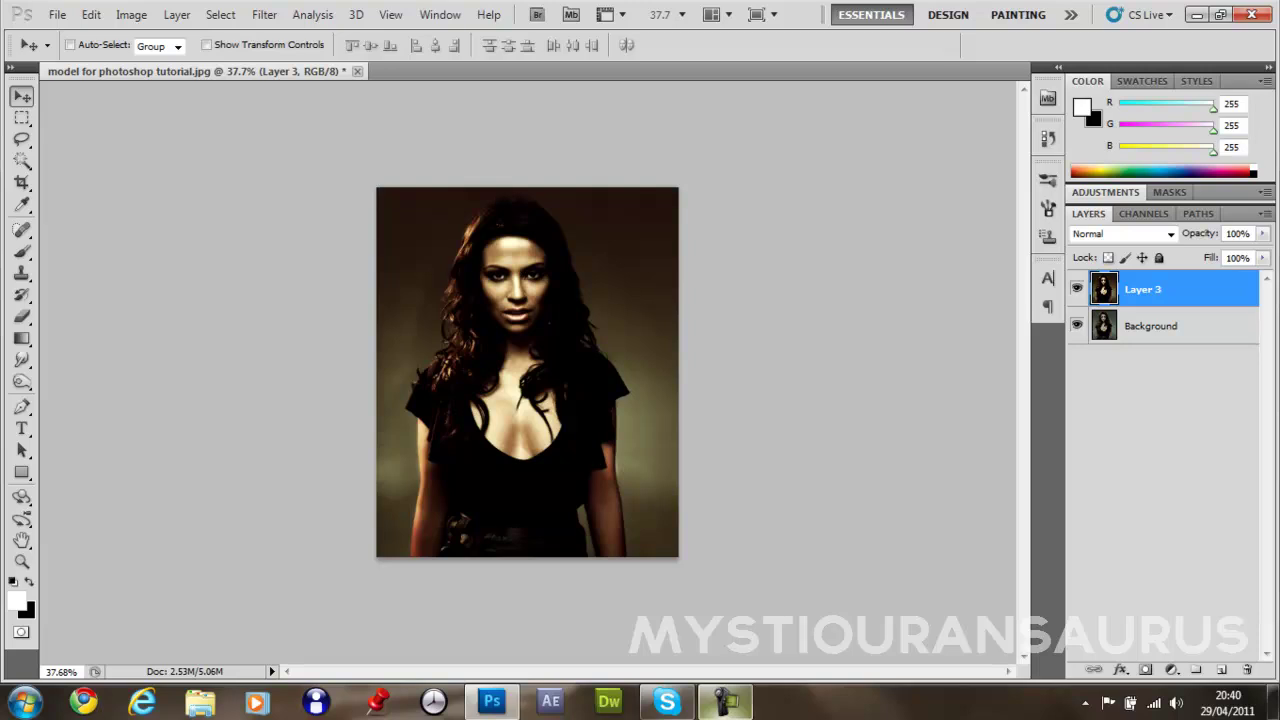
{"action": "left_click", "coordinate": [731, 703]}
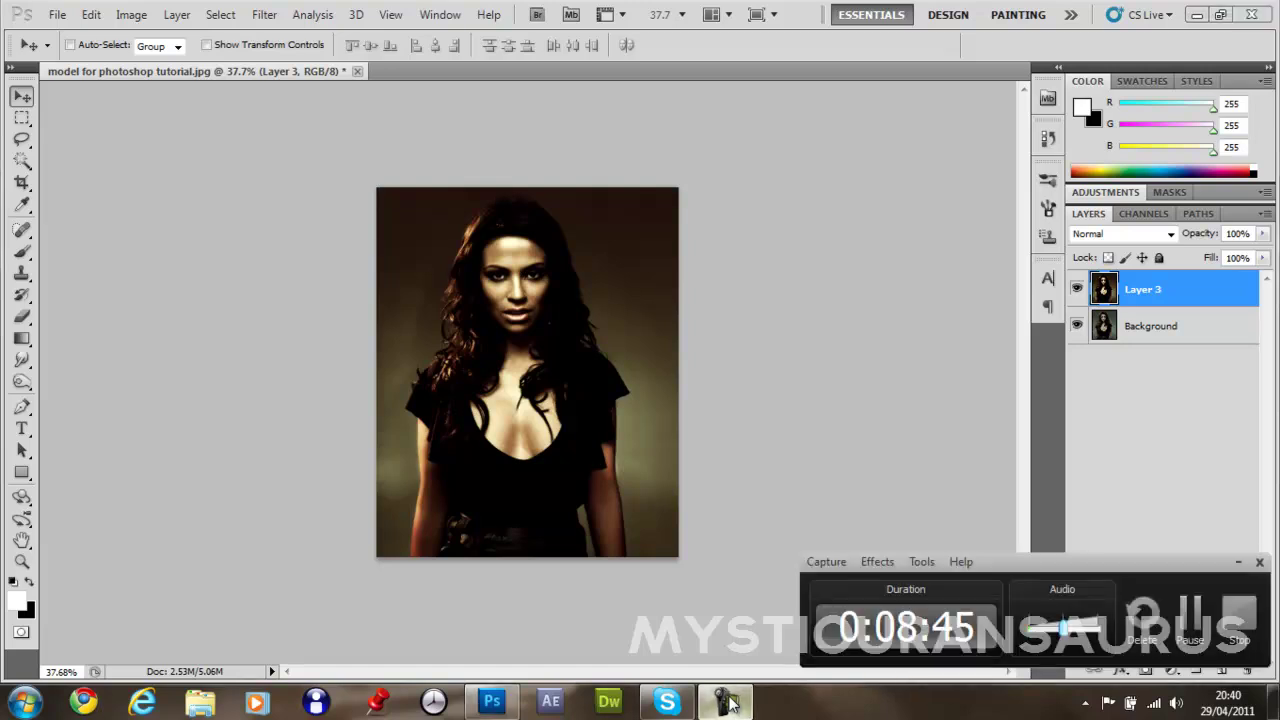